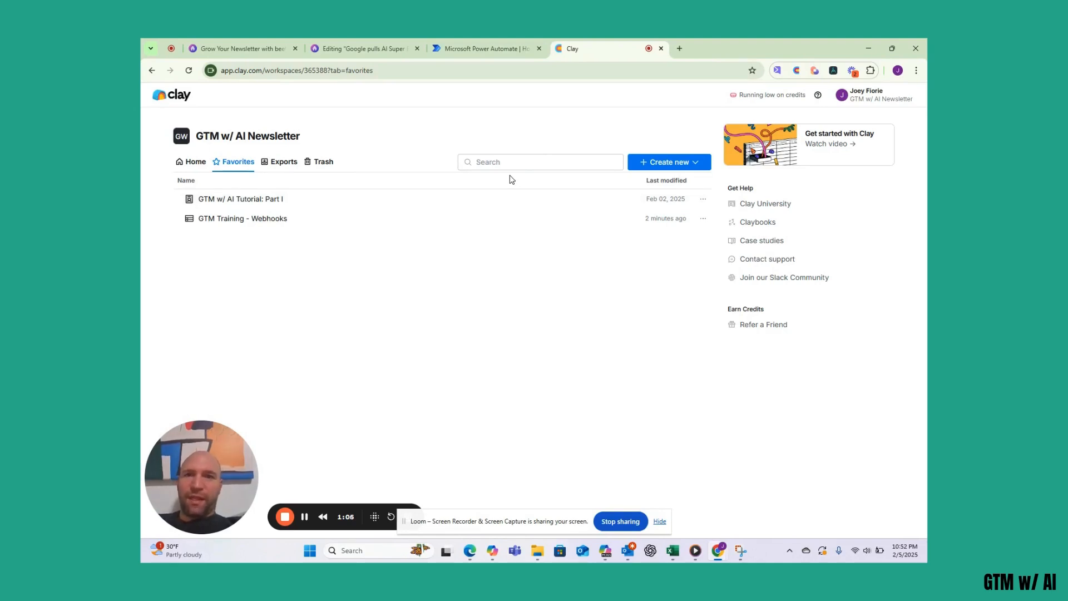
# - Open the 'when email arrives' flow from My flows in the flow editor
pyautogui.click(483, 49)
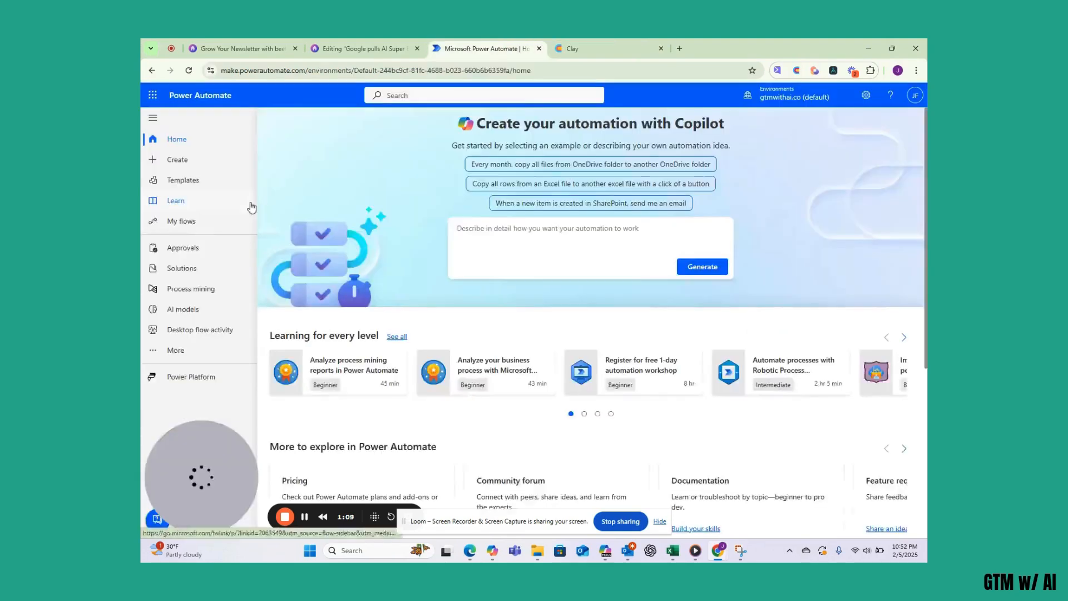
pyautogui.click(193, 223)
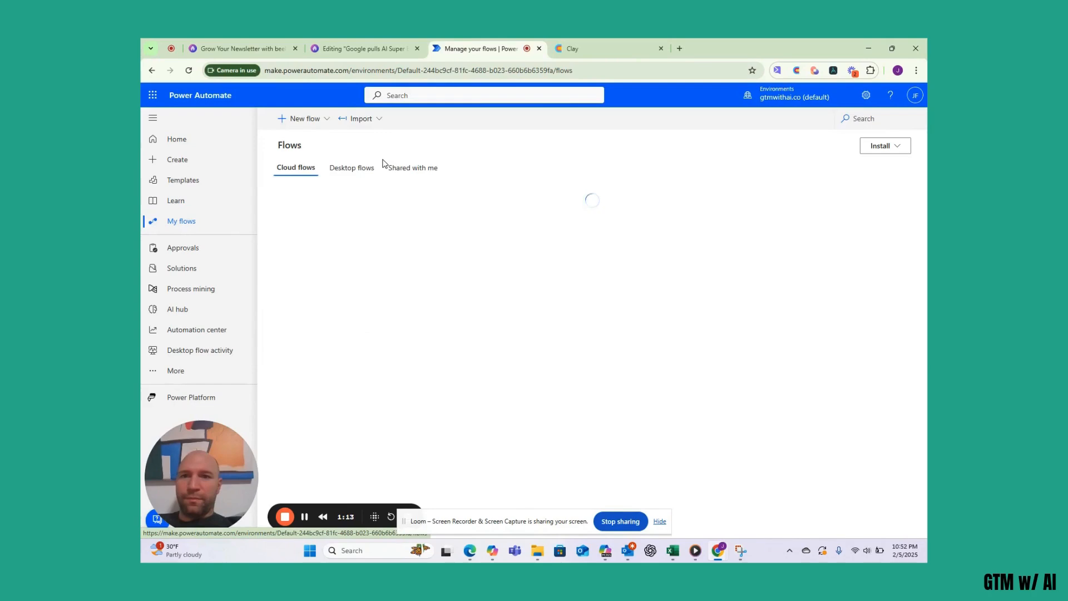
pyautogui.click(358, 270)
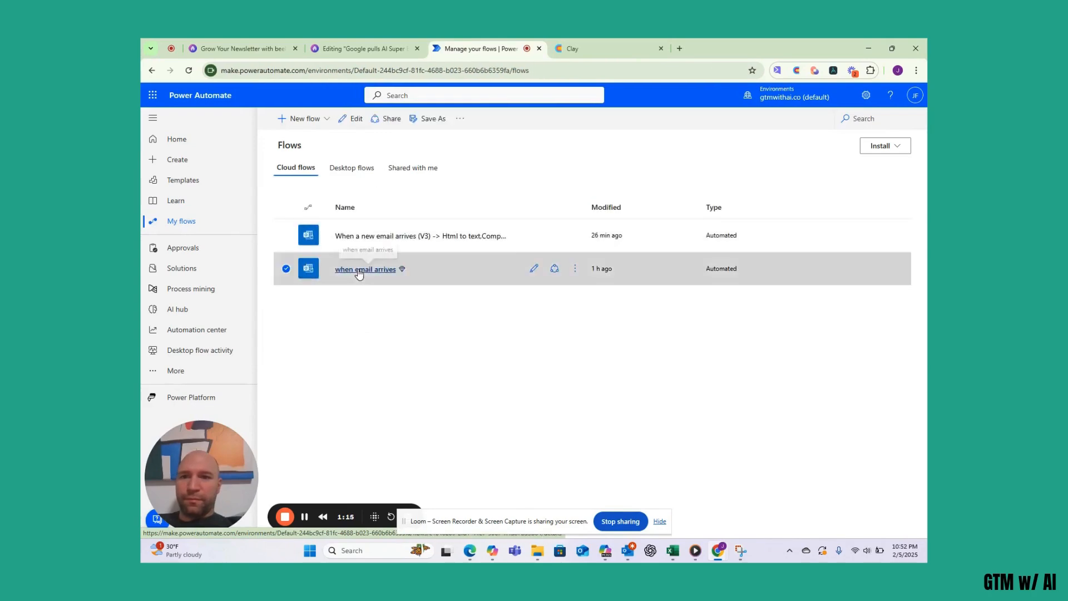
pyautogui.click(358, 270)
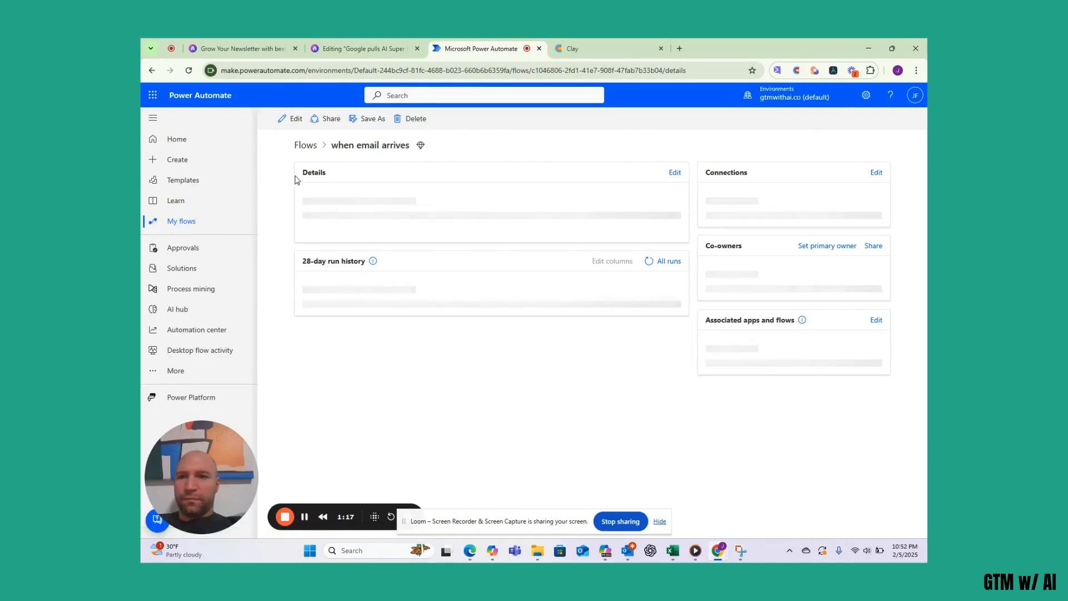
pyautogui.click(289, 119)
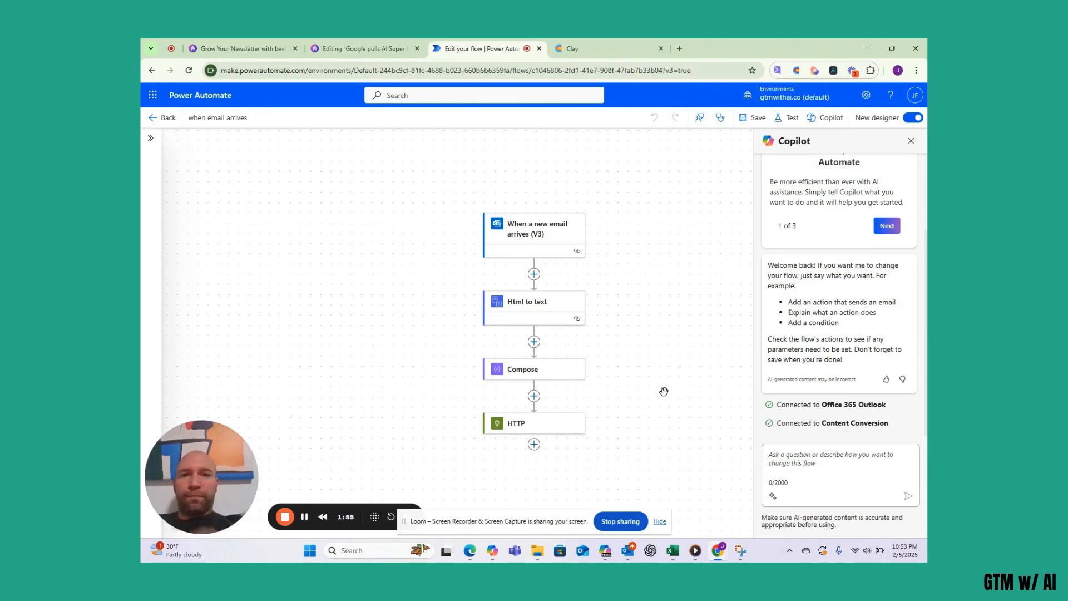
# - Open the GTM Training - Webhooks table in Clay and read row 4's full first-half email
pyautogui.click(596, 56)
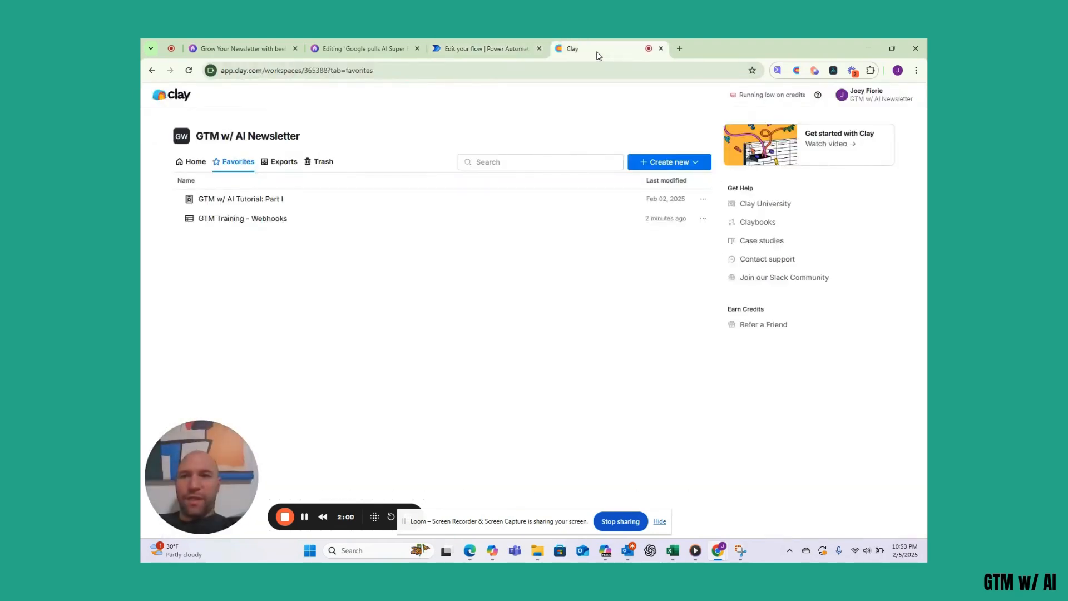
pyautogui.click(279, 219)
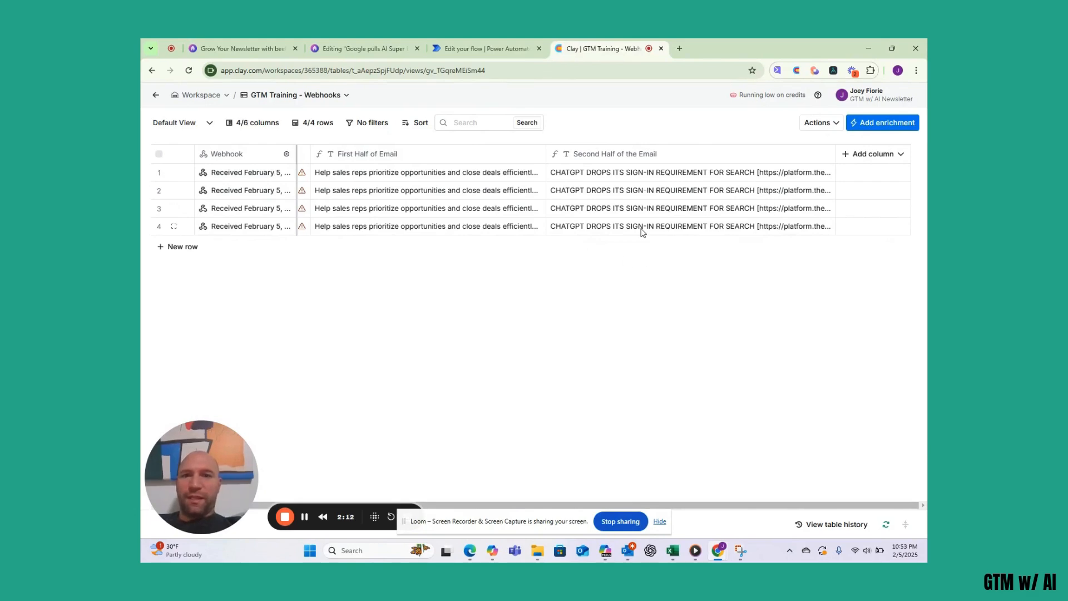
pyautogui.click(467, 225)
pyautogui.click(467, 226)
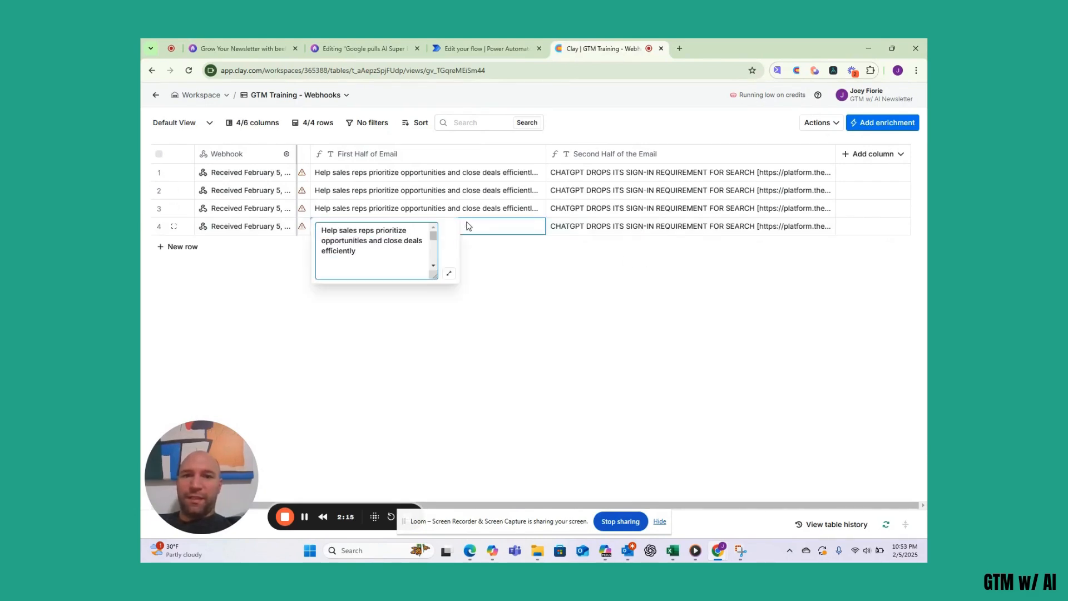
pyautogui.click(448, 273)
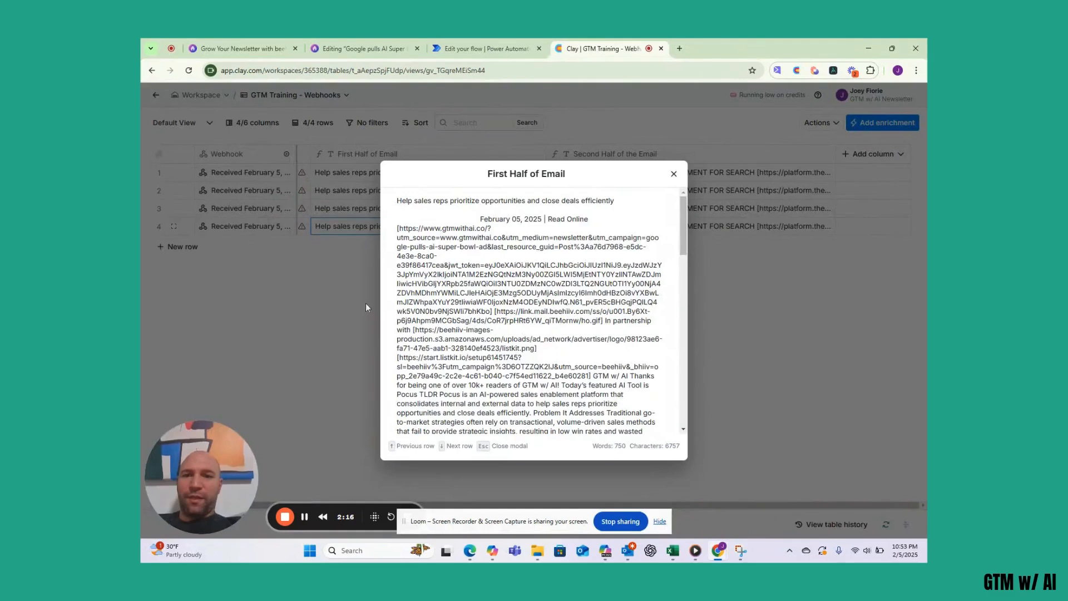
pyautogui.click(673, 174)
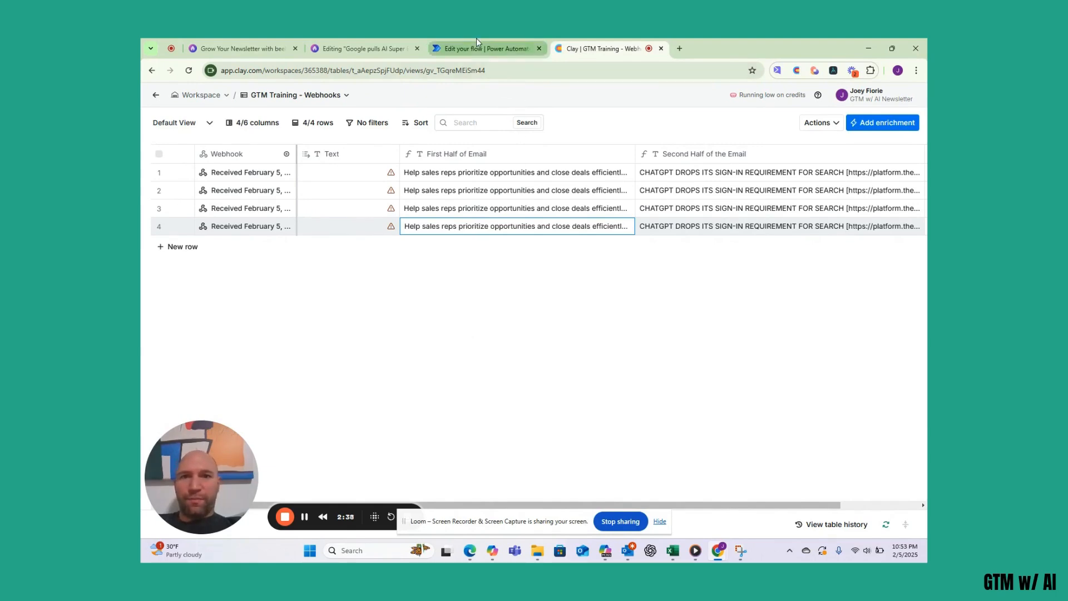
# - Start building a new automated cloud flow in Power Automate
pyautogui.moveTo(480, 41)
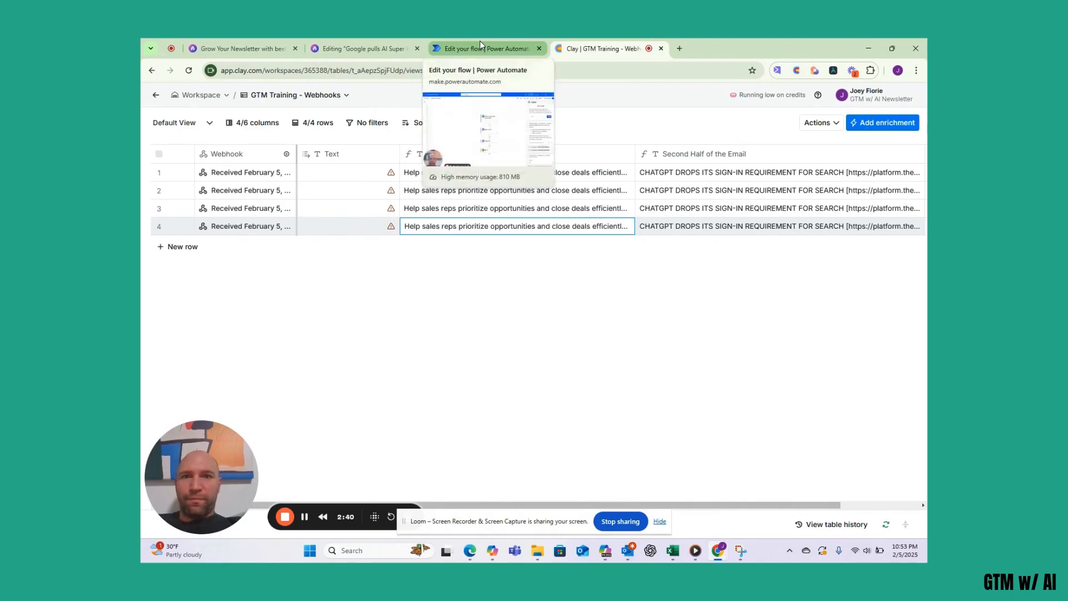
pyautogui.click(479, 45)
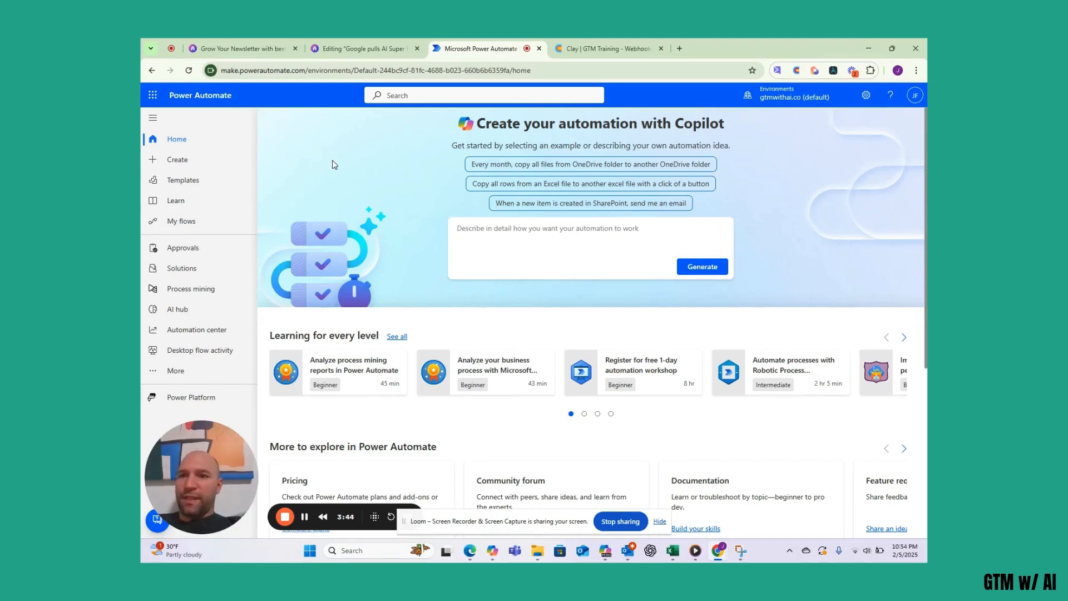
pyautogui.click(182, 162)
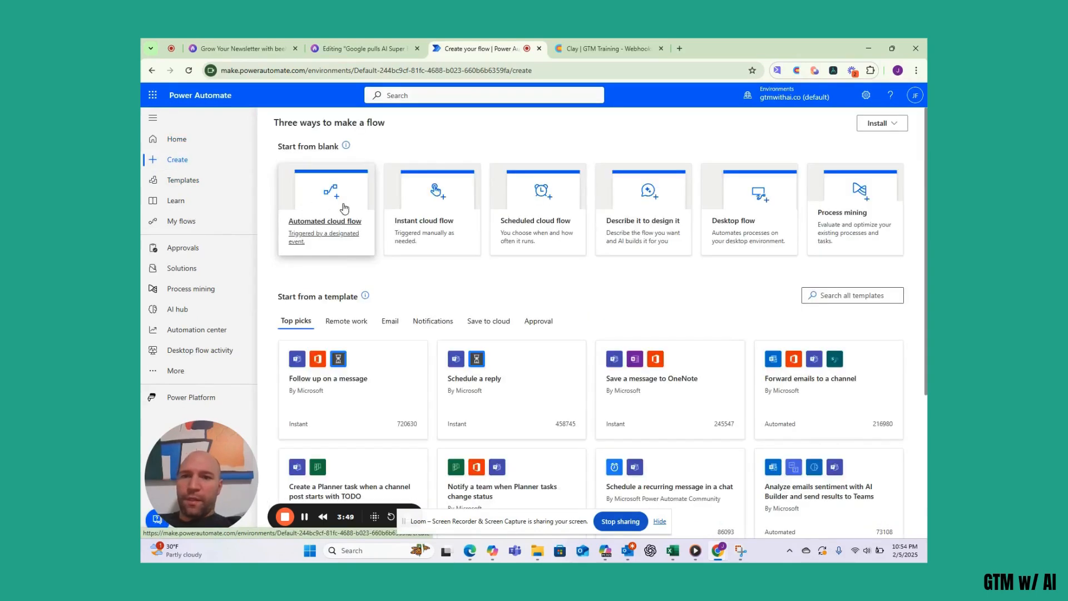
pyautogui.click(344, 208)
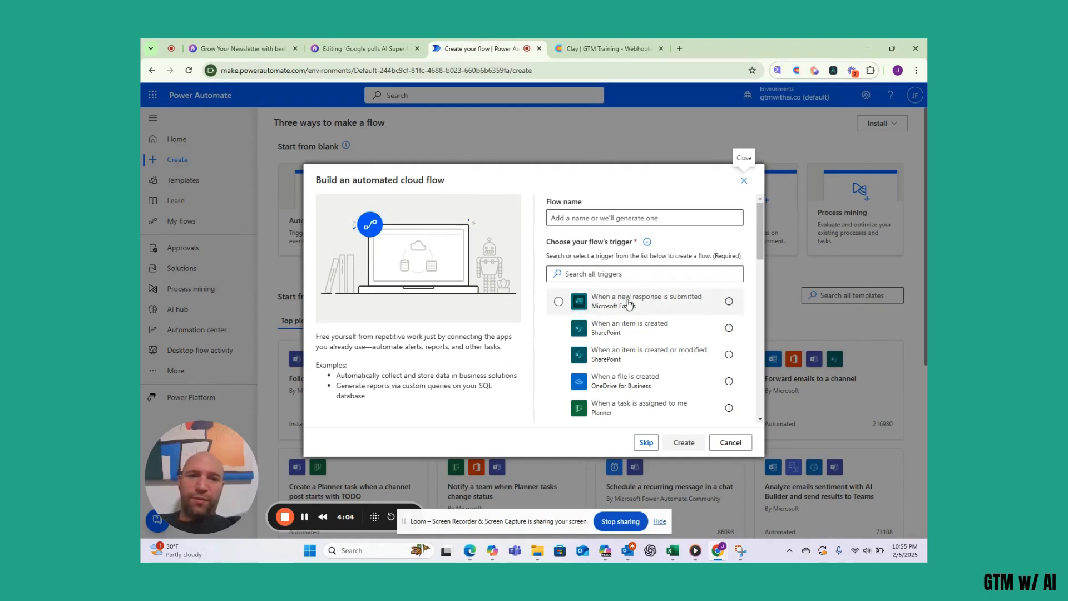
# - Search 'when a' and create the flow with the When a new email arrives (V3) trigger
pyautogui.scroll(-1, 625, 340)
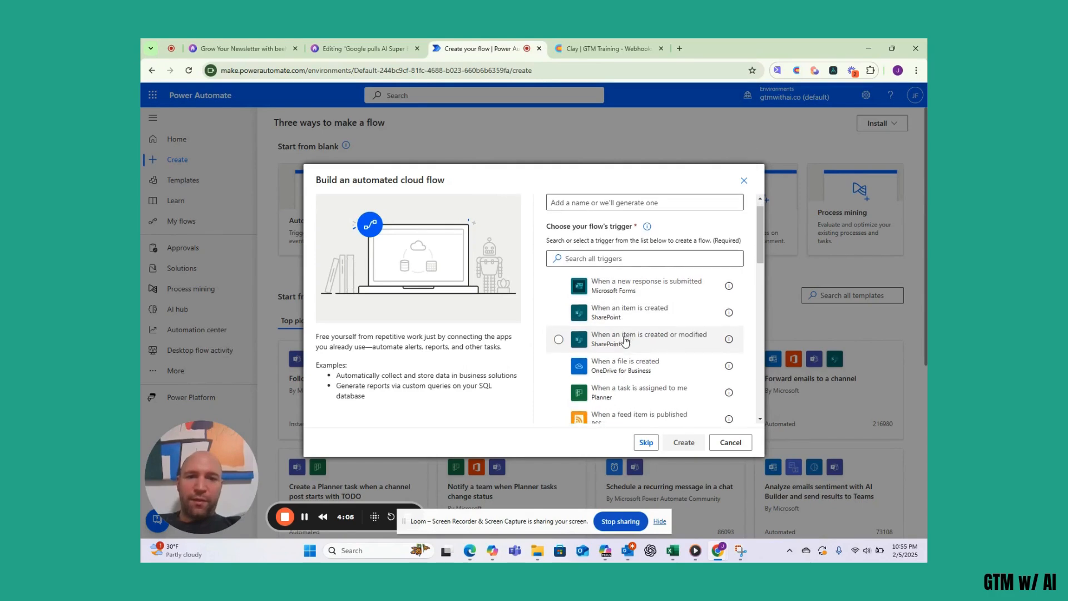
pyautogui.scroll(-1, 637, 361)
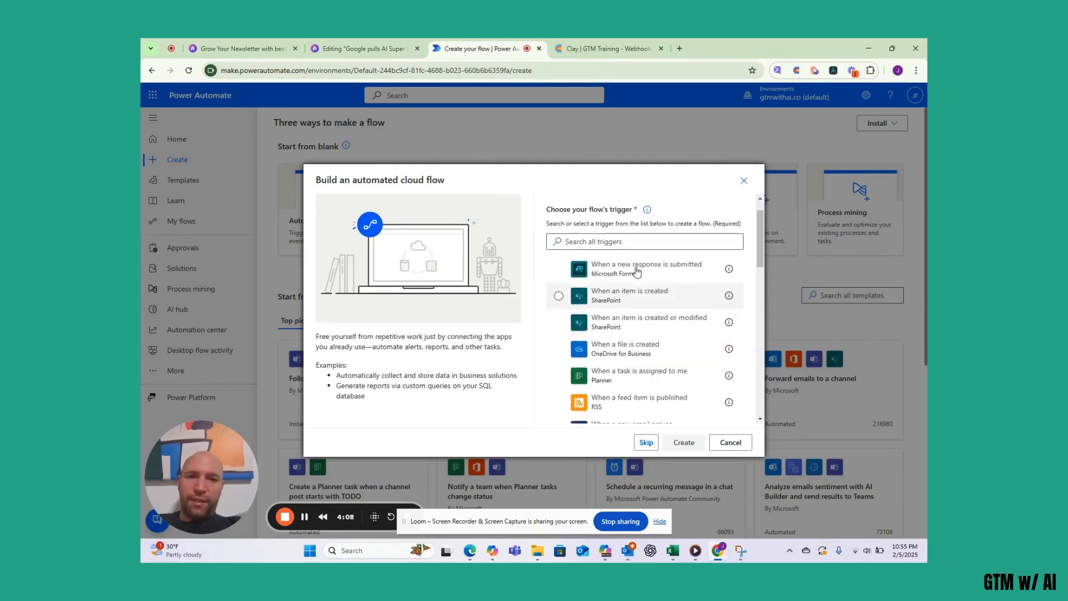
pyautogui.click(620, 243)
pyautogui.write('w')
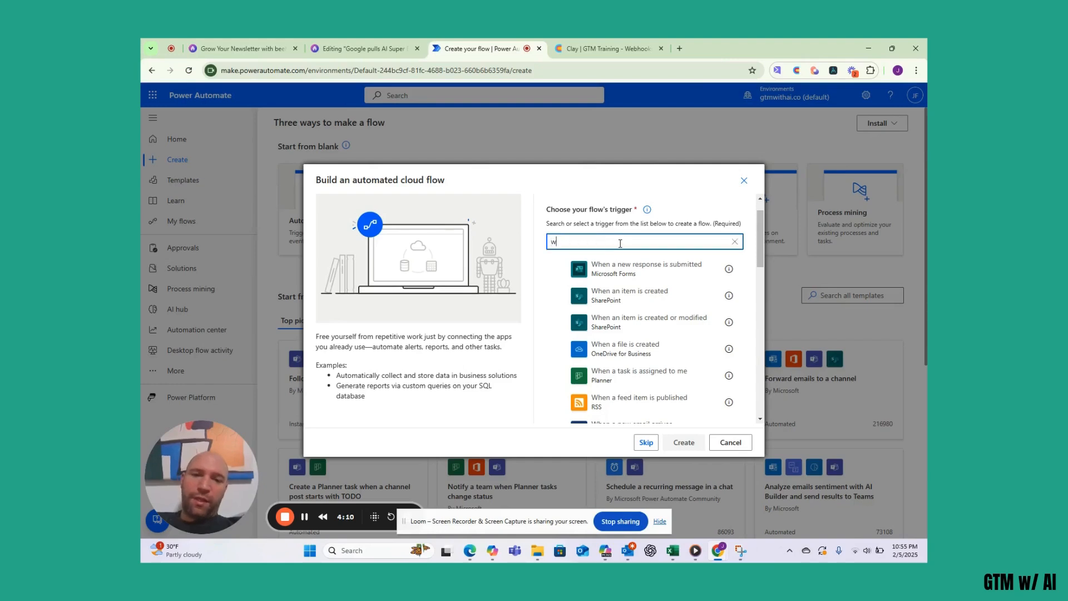
pyautogui.write('hen an email arrives')
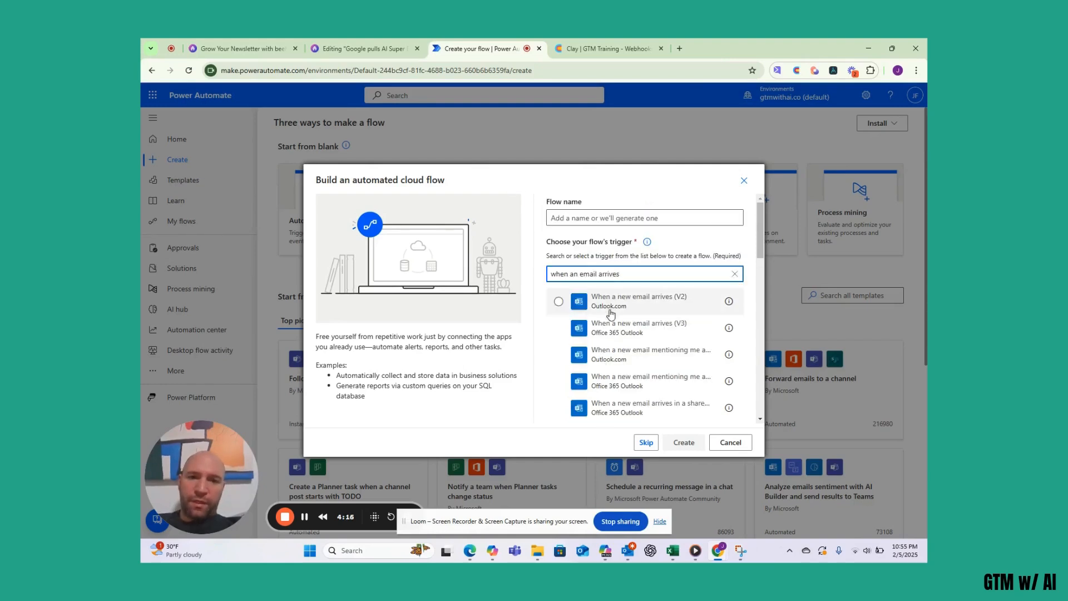
pyautogui.click(676, 328)
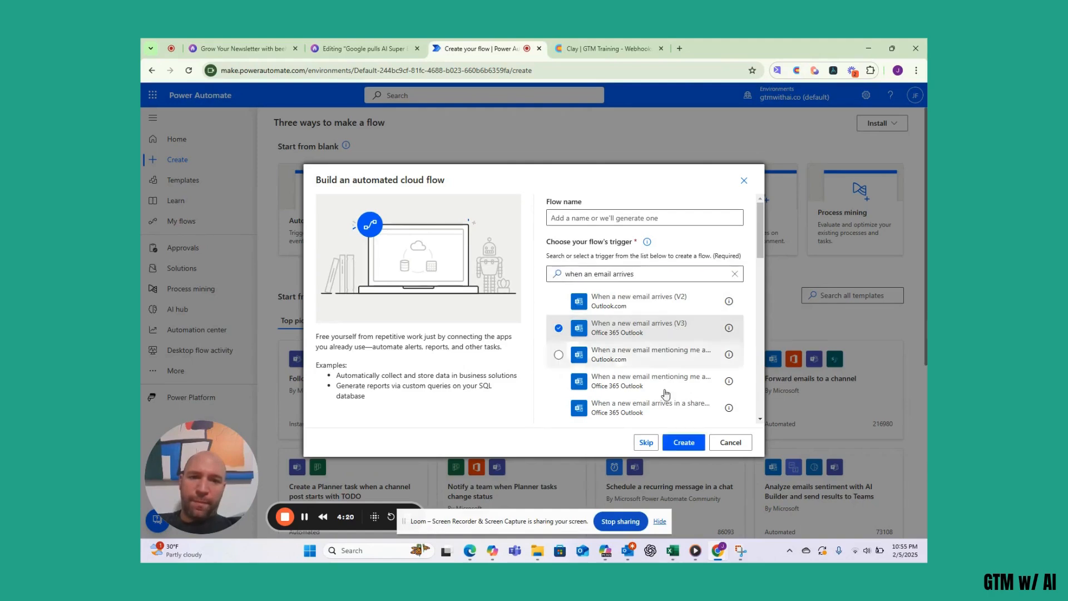
pyautogui.click(678, 442)
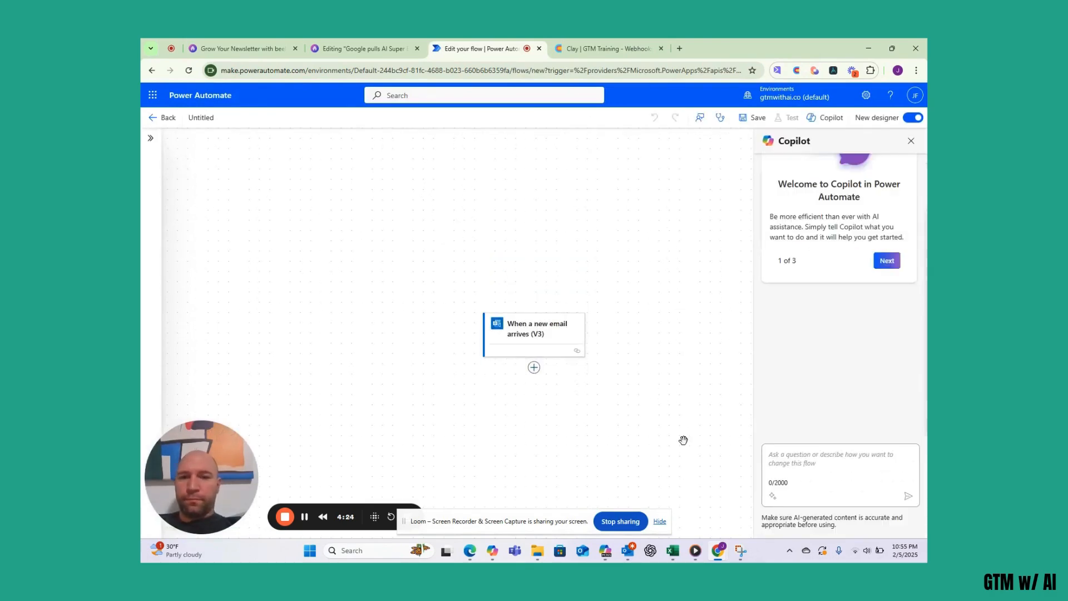
# - Add To and From fields from the email trigger's advanced parameters
pyautogui.click(533, 333)
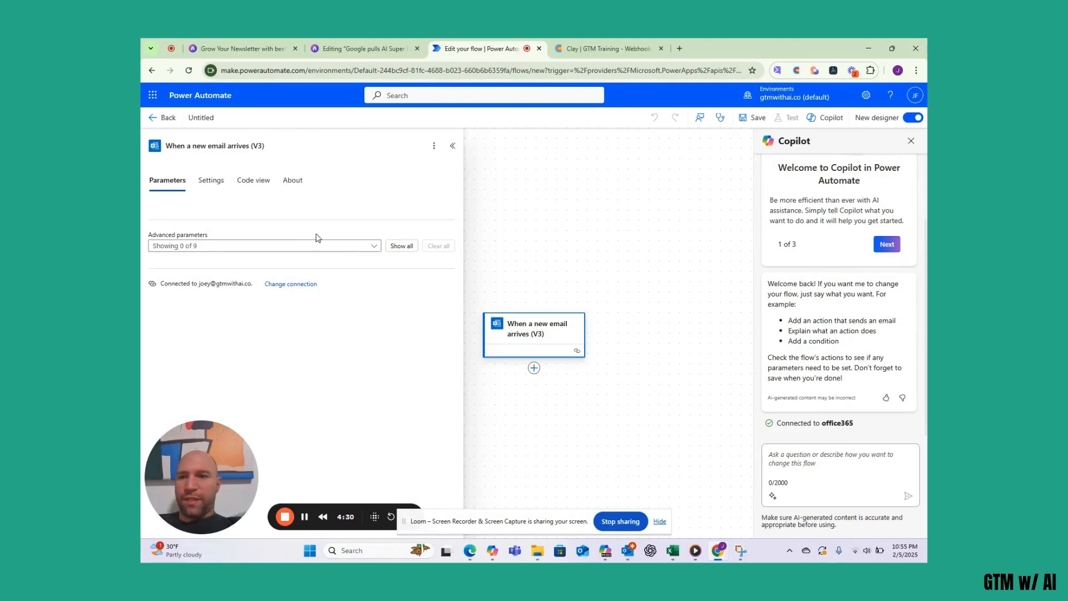
pyautogui.click(375, 248)
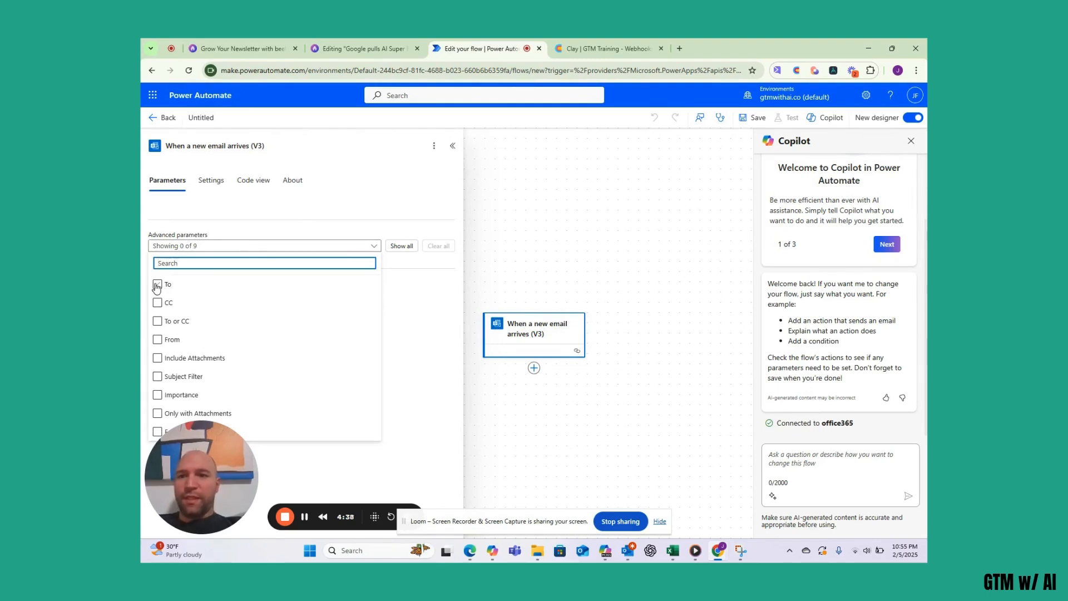
pyautogui.click(157, 376)
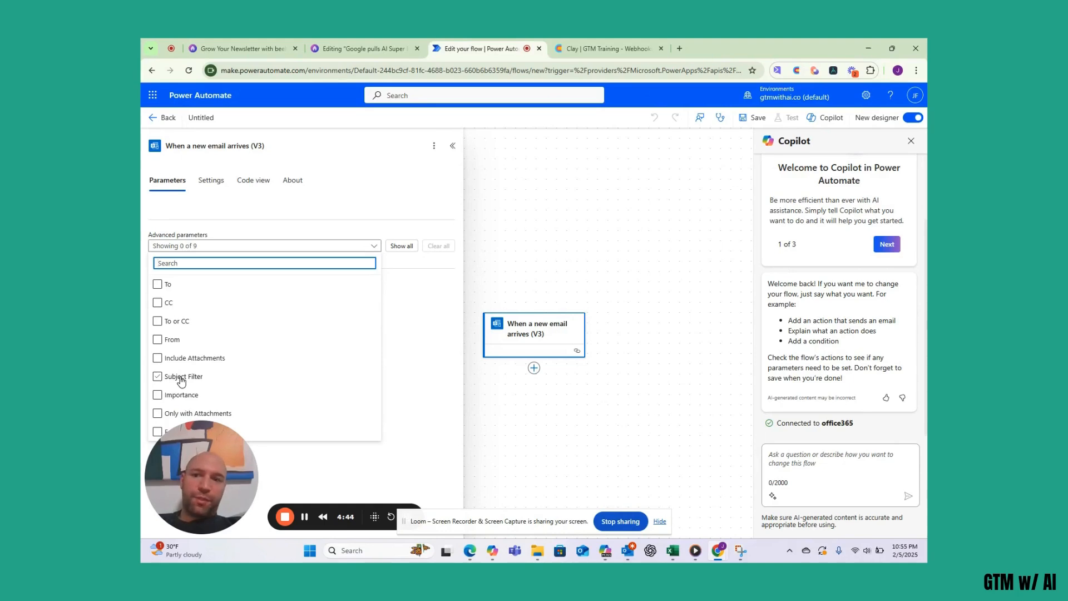
pyautogui.click(158, 284)
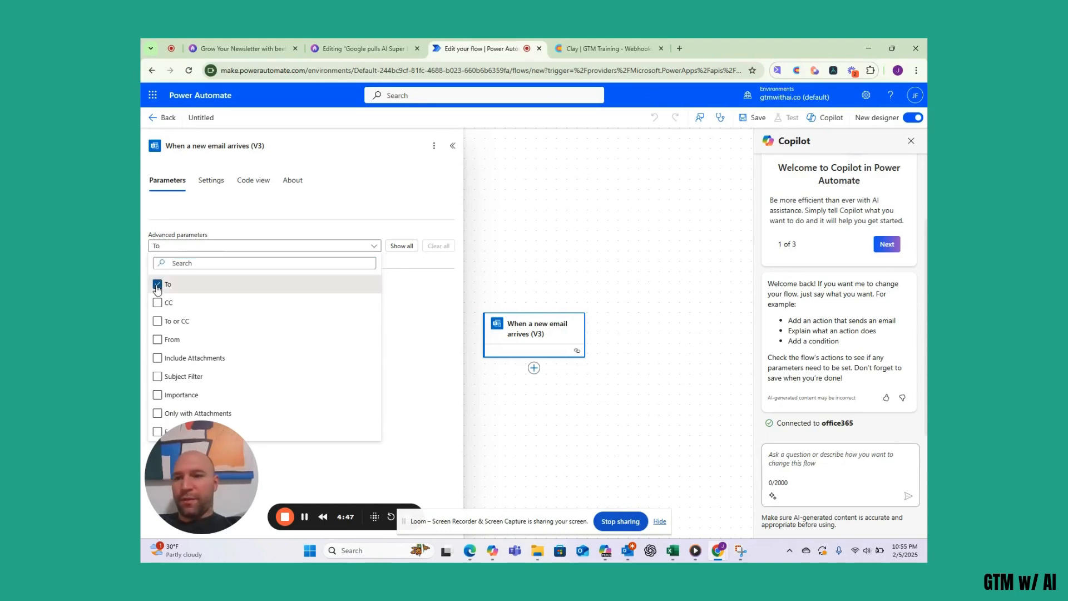
pyautogui.click(157, 340)
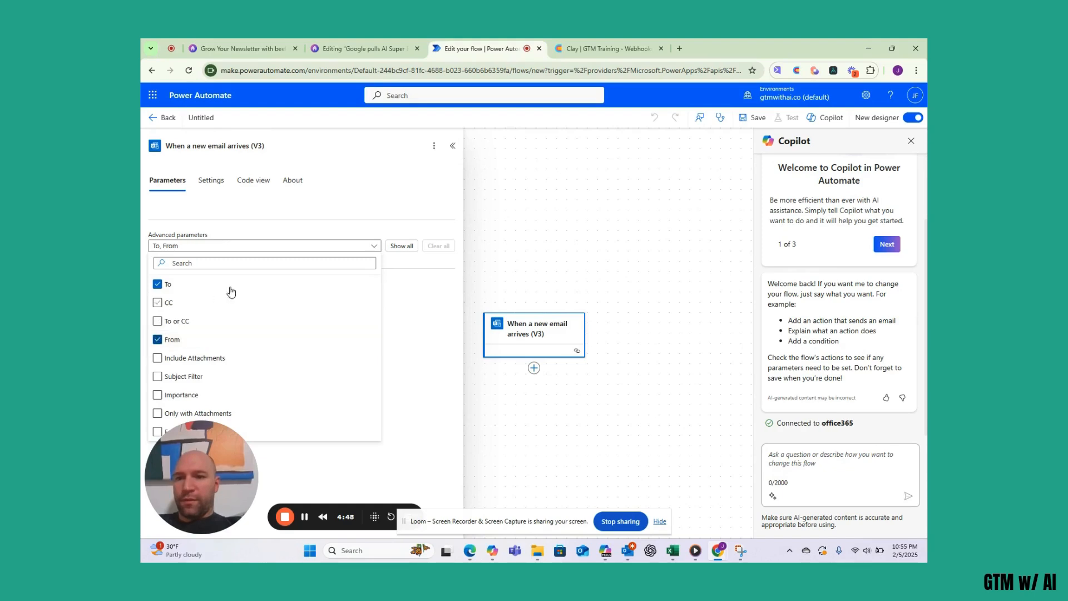
pyautogui.click(409, 309)
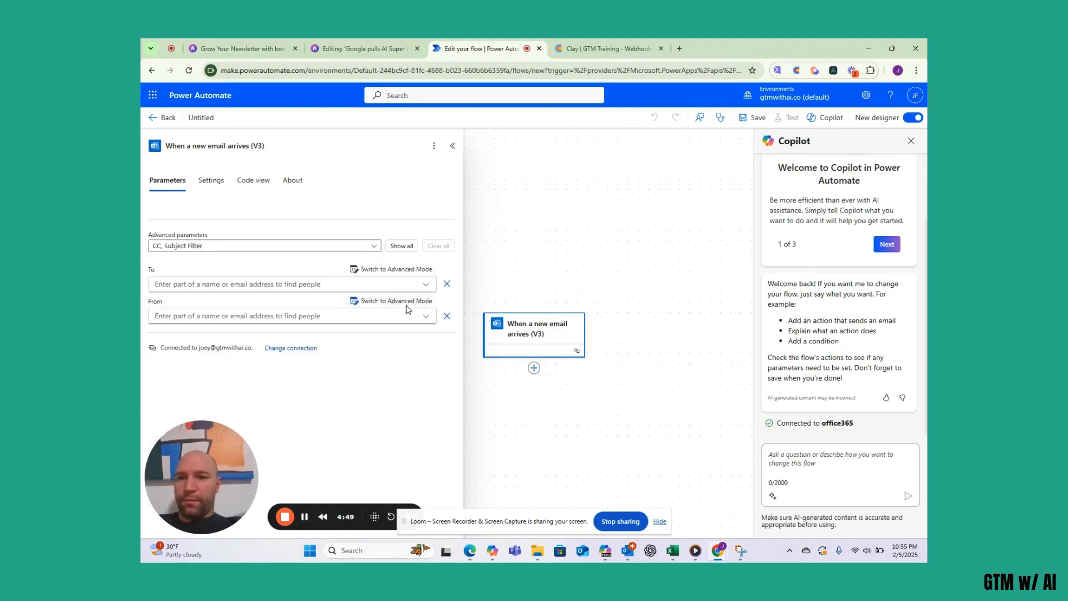
# - Set the To recipient and the newsletter's sending address as the From filter
pyautogui.click(286, 282)
pyautogui.write('joey')
pyautogui.click(194, 320)
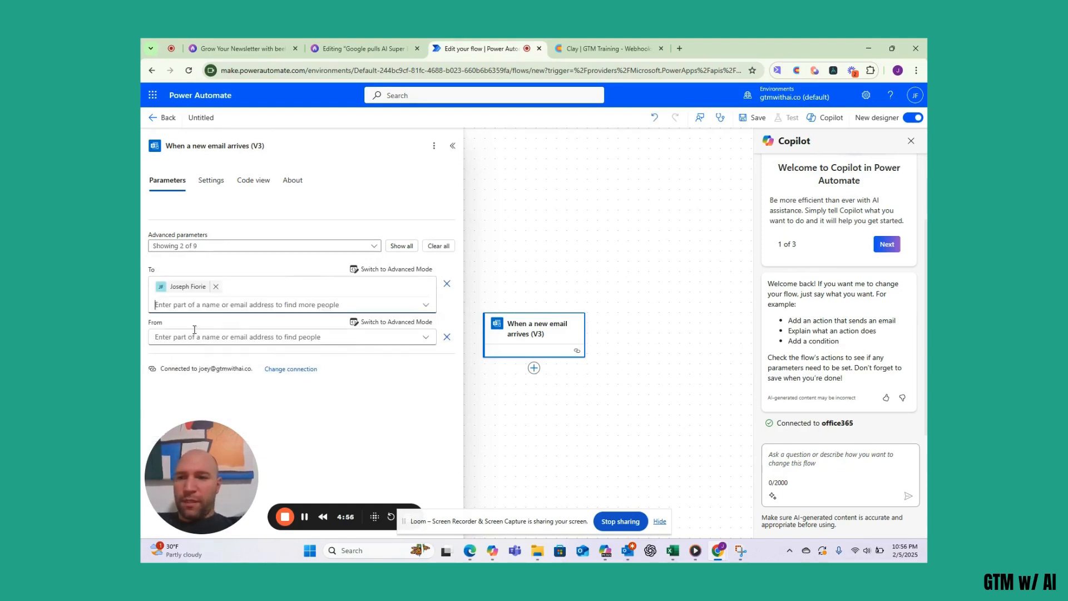
pyautogui.click(192, 338)
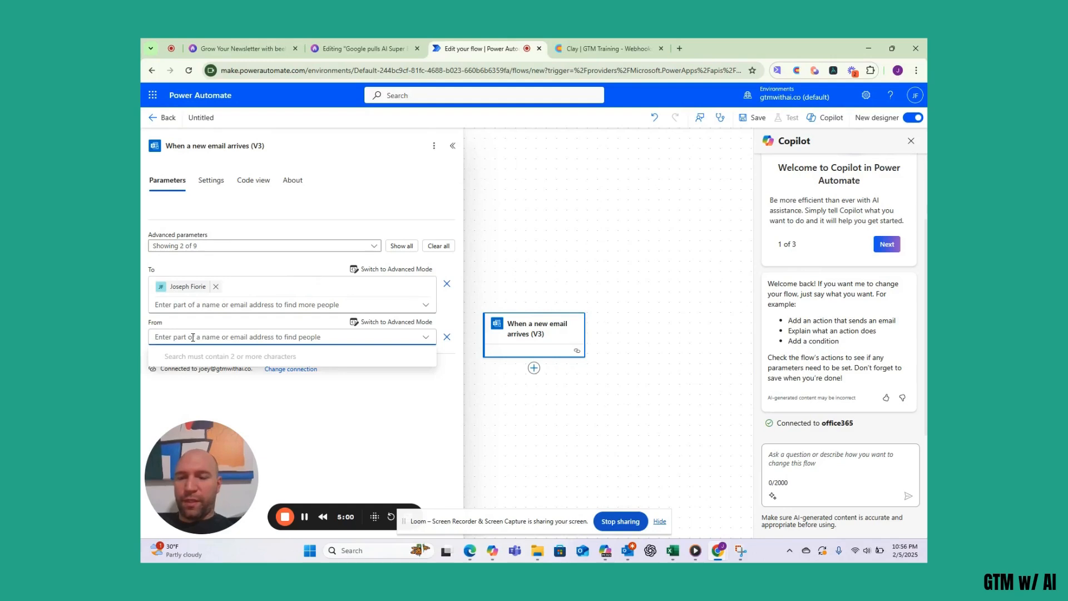
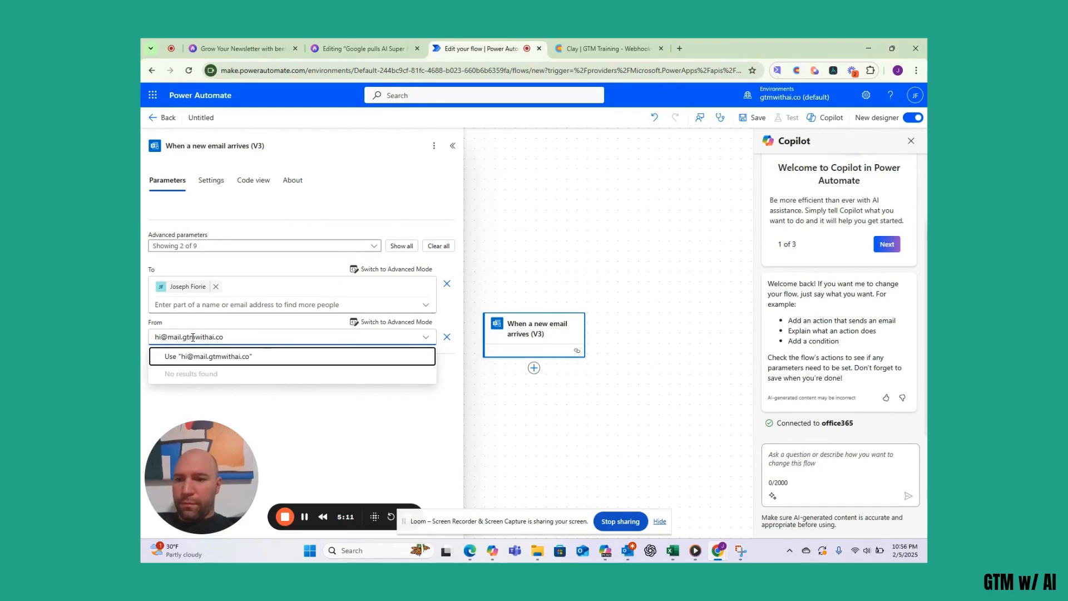
pyautogui.click(221, 356)
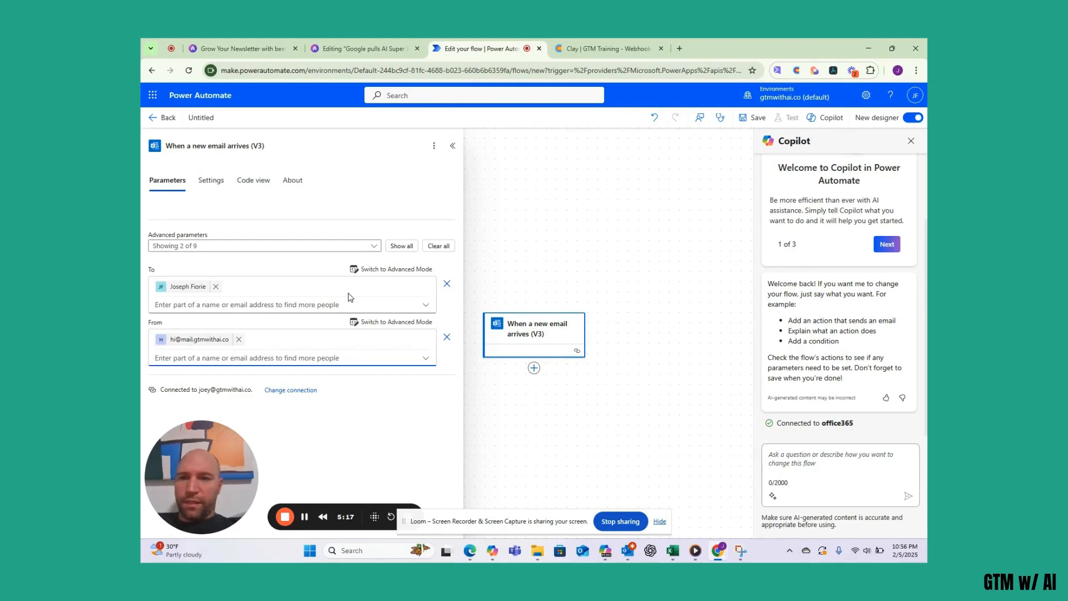
pyautogui.click(604, 283)
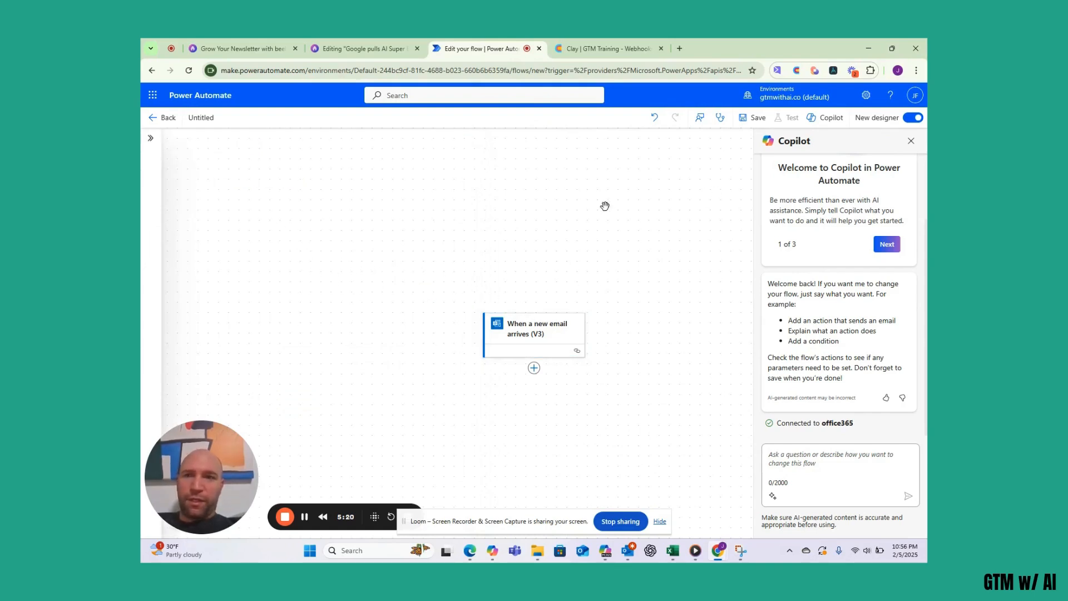
# - Begin adding a new action below the email trigger, dismissing the clipboard prompt
pyautogui.scroll(-1, 605, 206)
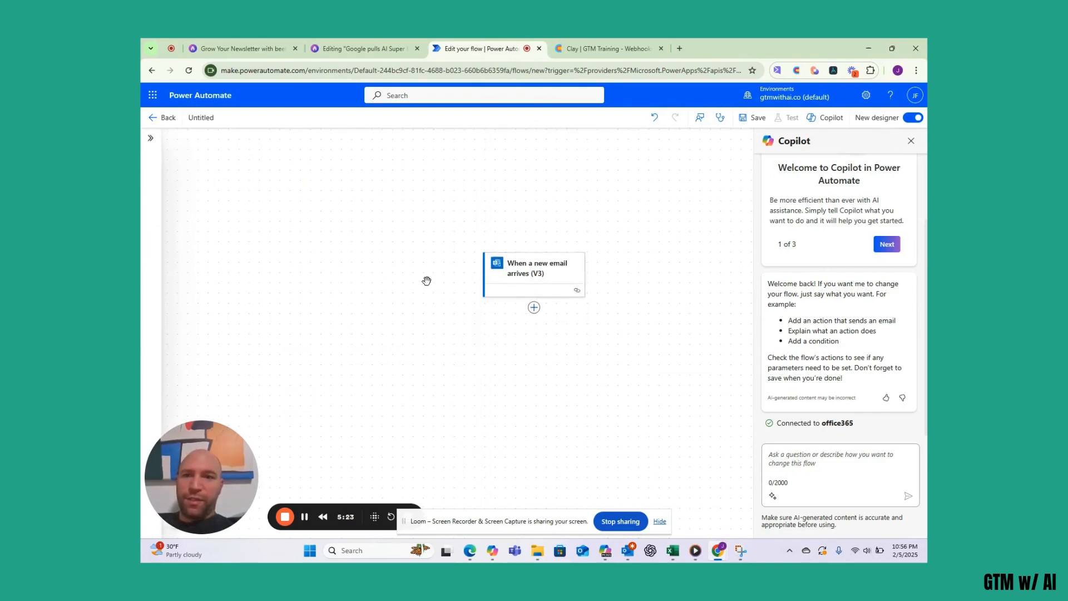
pyautogui.click(534, 308)
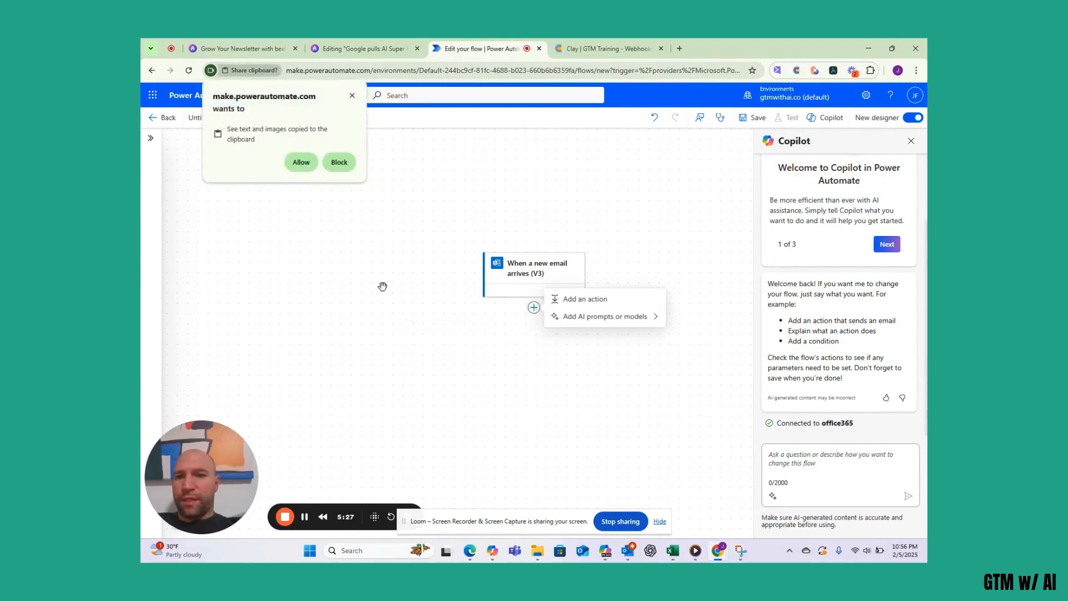
pyautogui.click(352, 97)
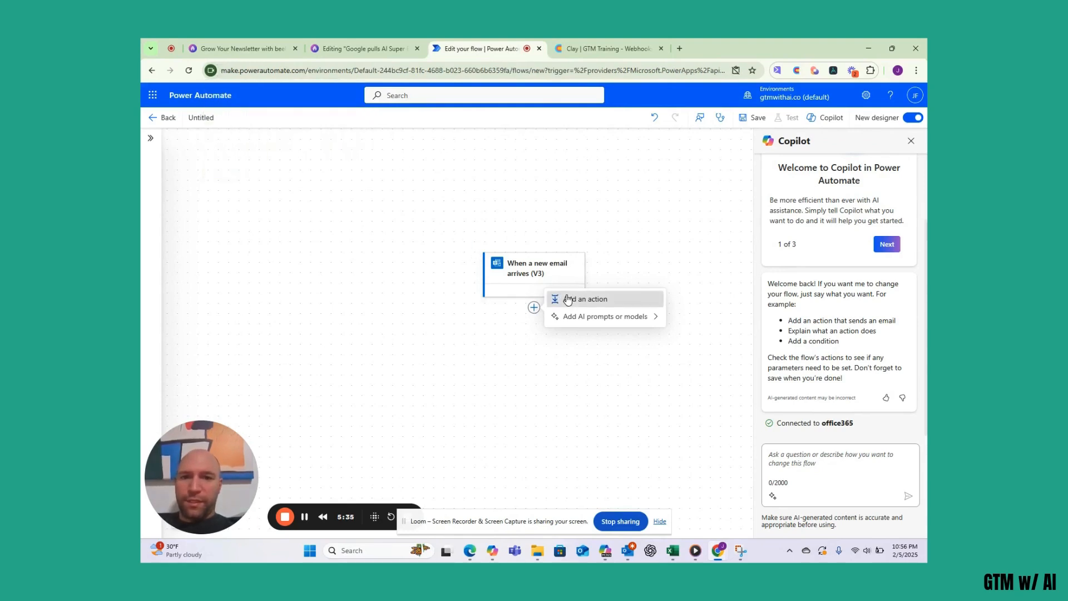
pyautogui.click(568, 299)
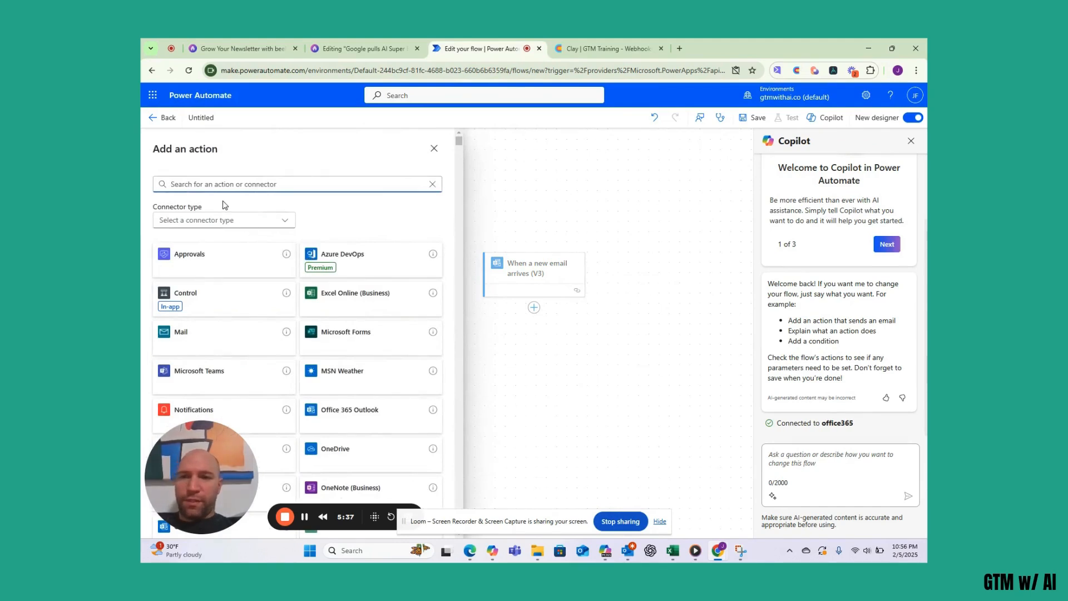
# - Search the actions for 'html to text' and browse the results
pyautogui.write('html')
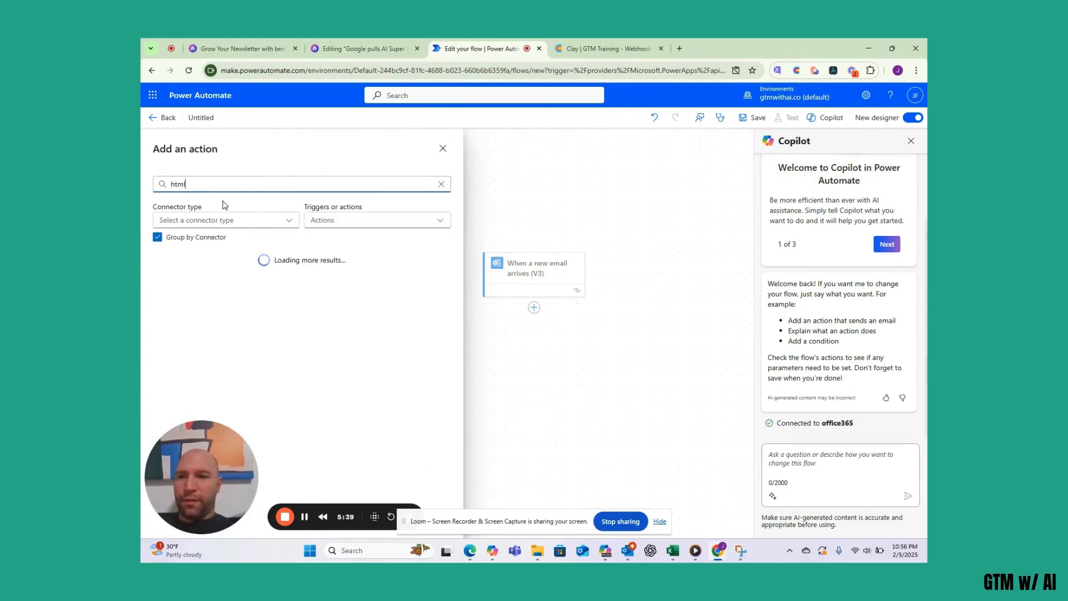
pyautogui.write(' to')
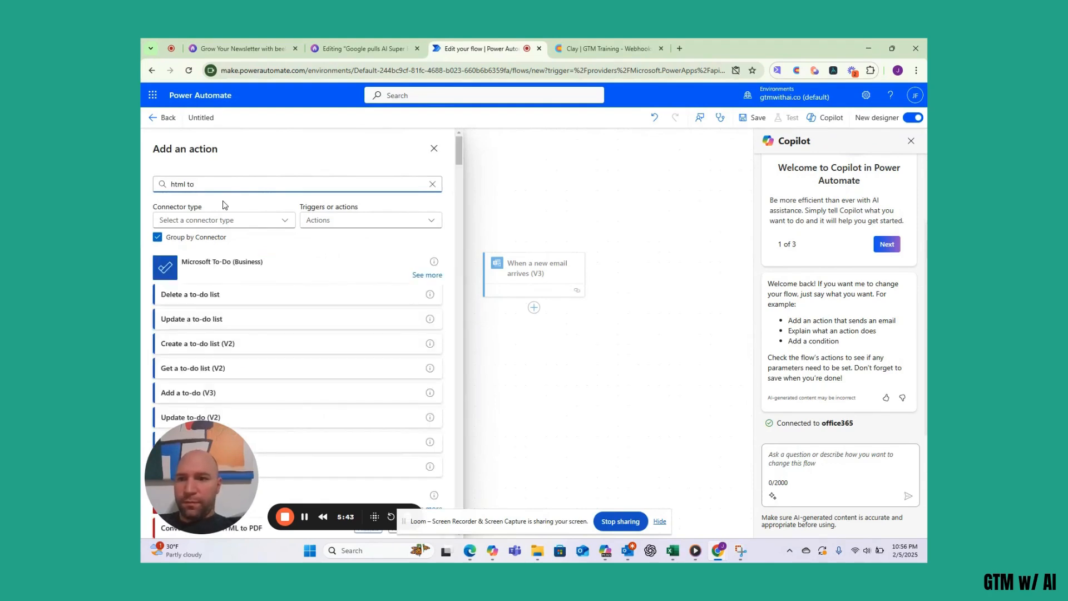
pyautogui.scroll(-5, 233, 274)
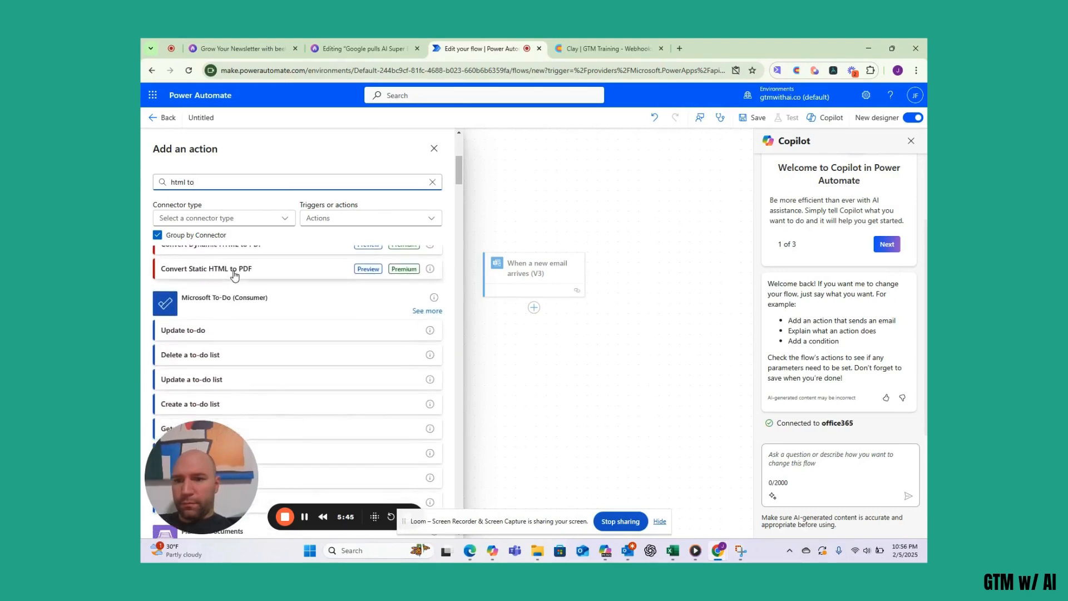
pyautogui.scroll(-6, 233, 274)
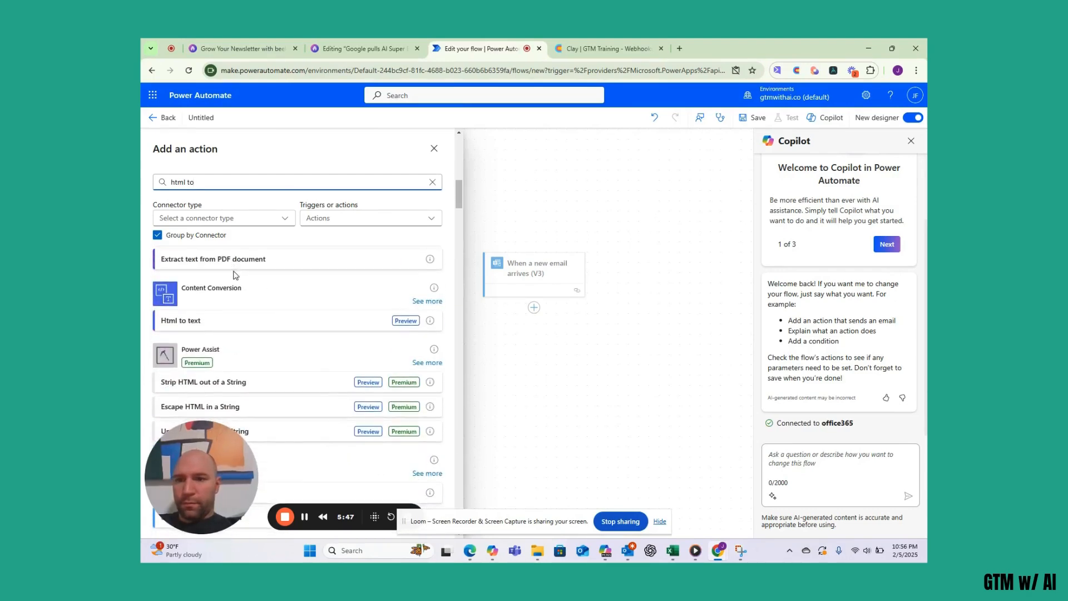
pyautogui.scroll(3, 233, 275)
pyautogui.scroll(-5, 233, 276)
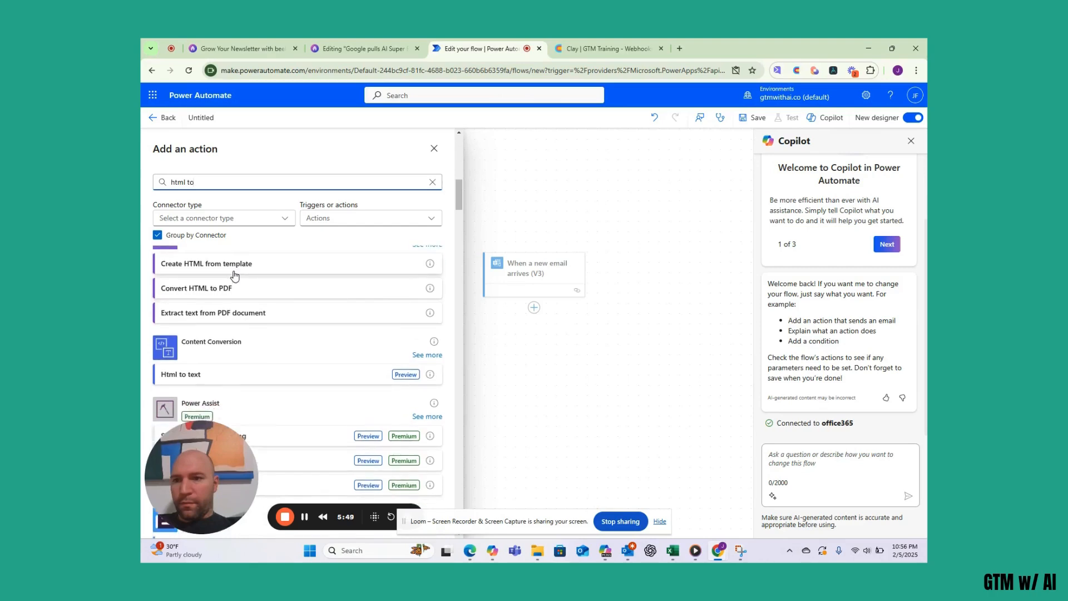
pyautogui.scroll(-5, 234, 276)
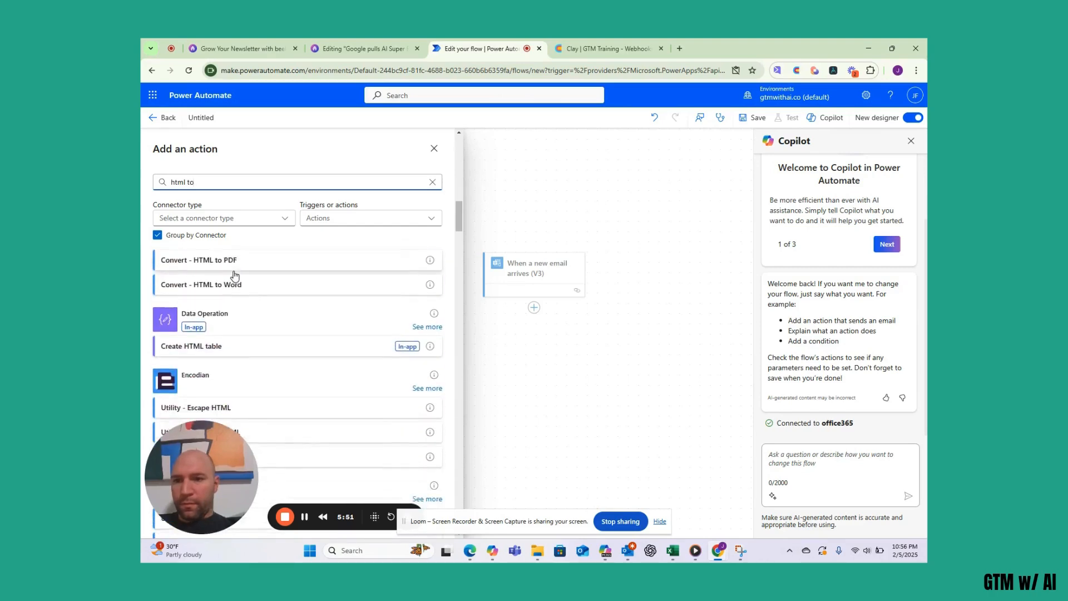
pyautogui.scroll(-6, 235, 276)
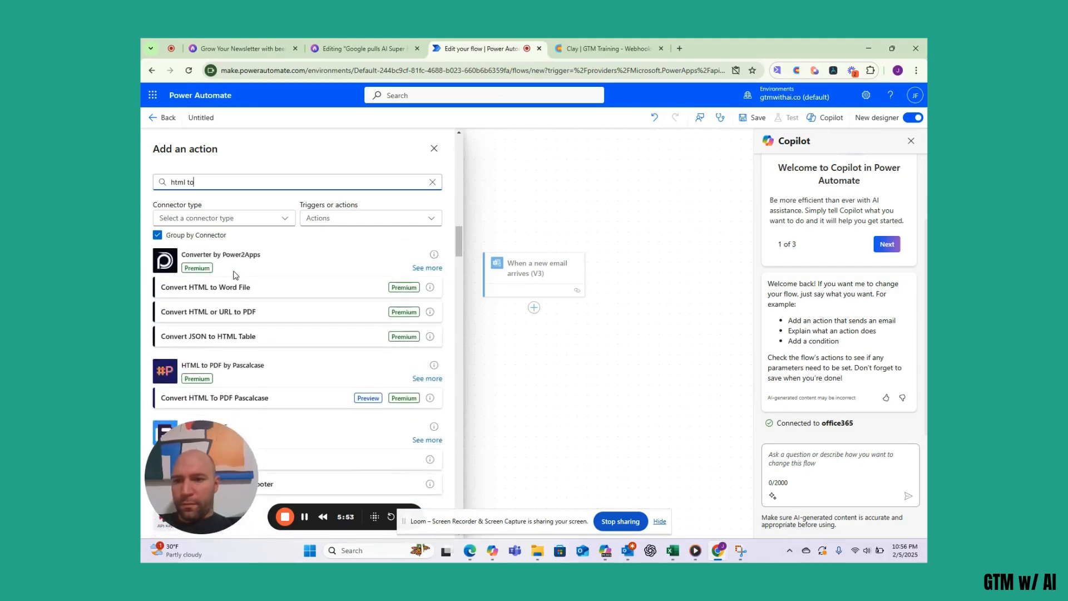
pyautogui.scroll(-5, 234, 276)
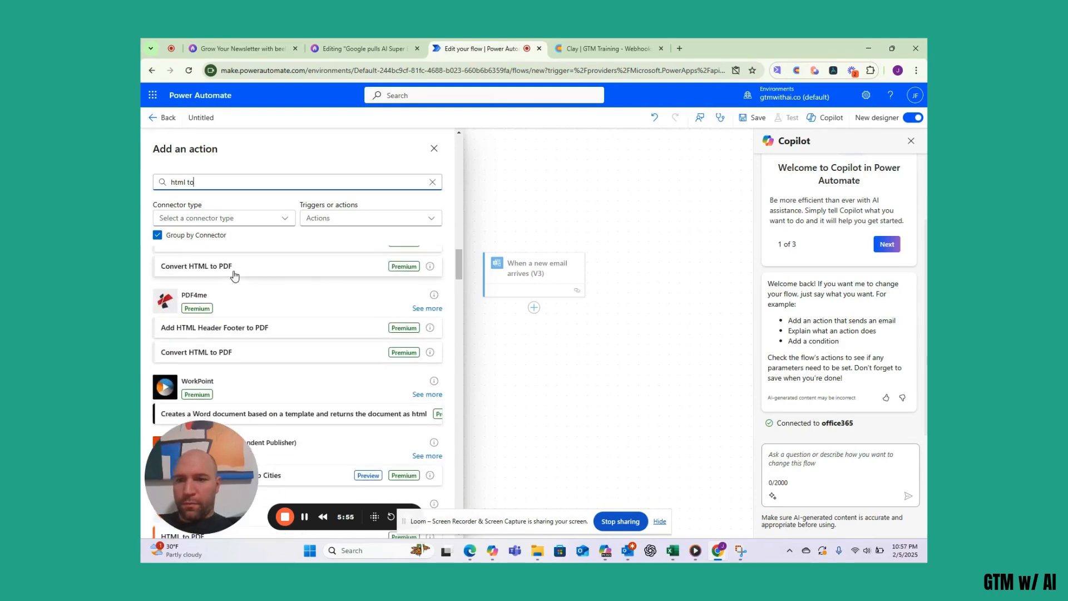
pyautogui.write('text')
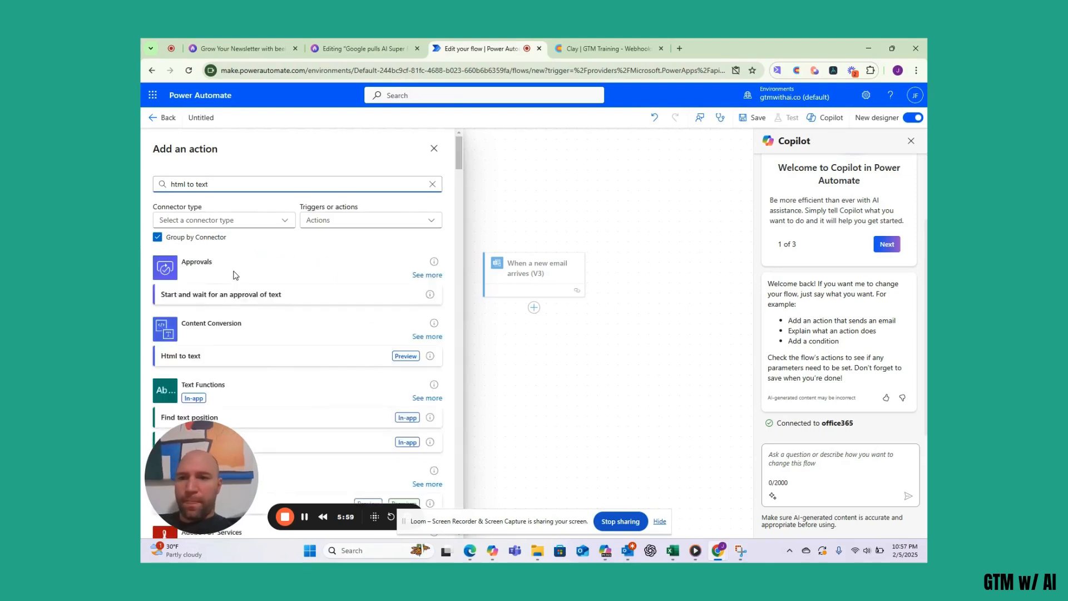
pyautogui.scroll(-1, 222, 289)
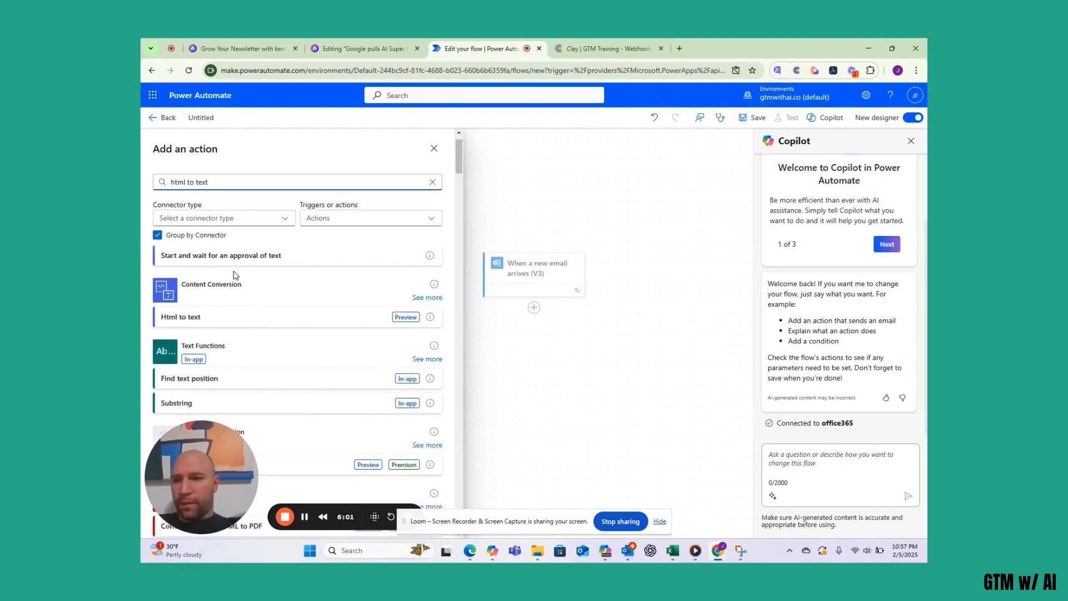
# - Add the Html to text action with its Content set to the email's Body
pyautogui.click(192, 317)
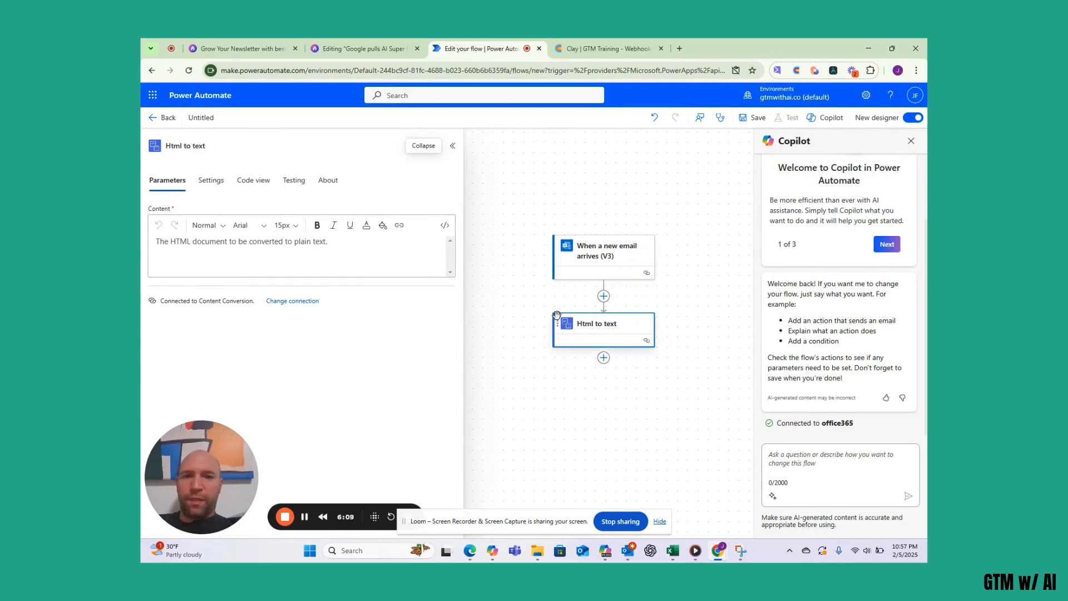
pyautogui.click(181, 247)
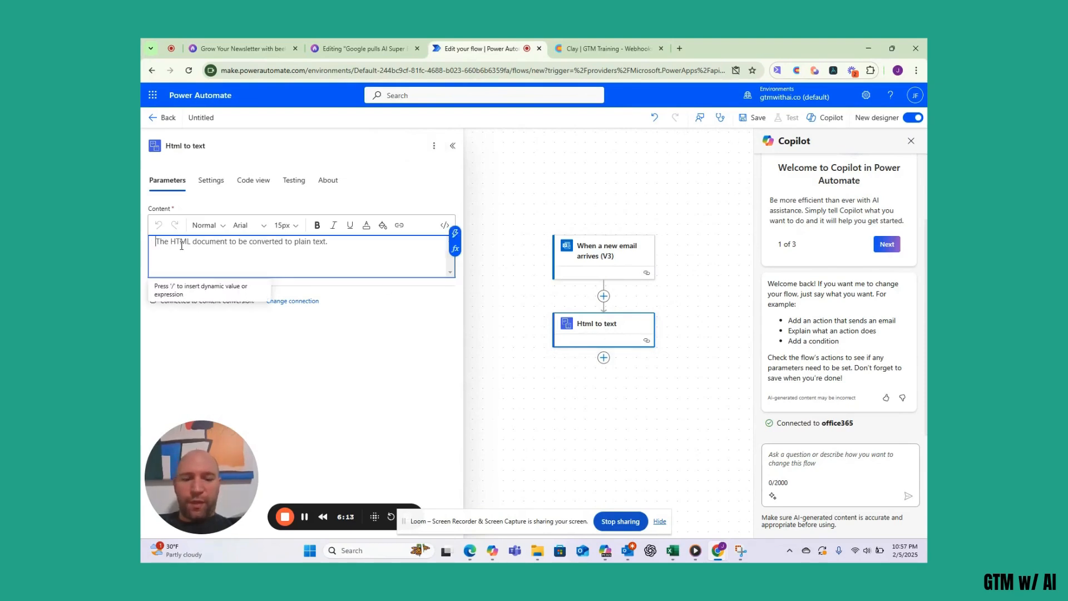
pyautogui.write('/')
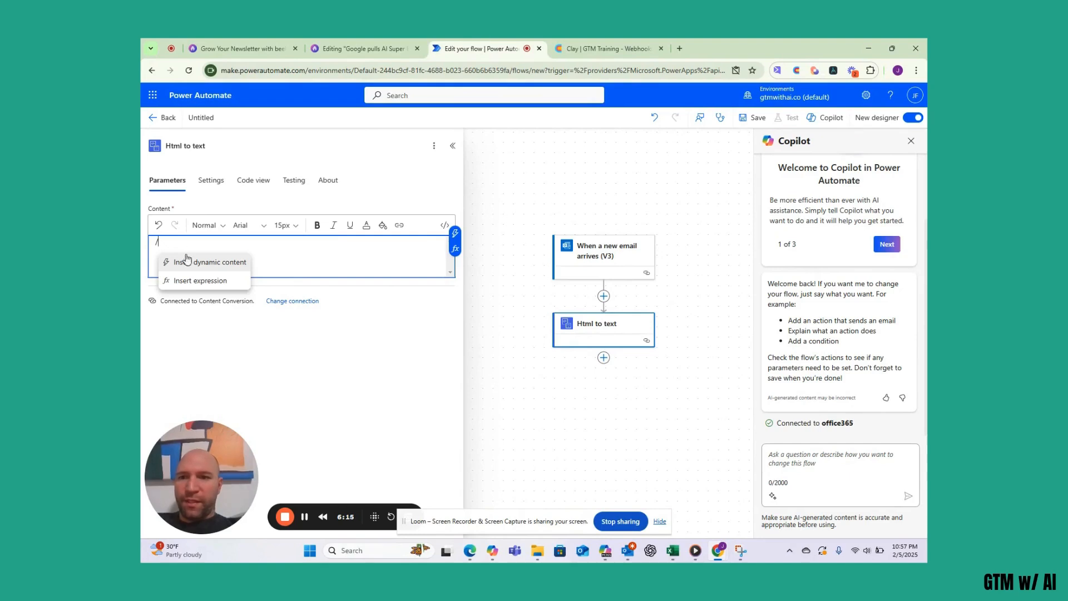
pyautogui.click(193, 265)
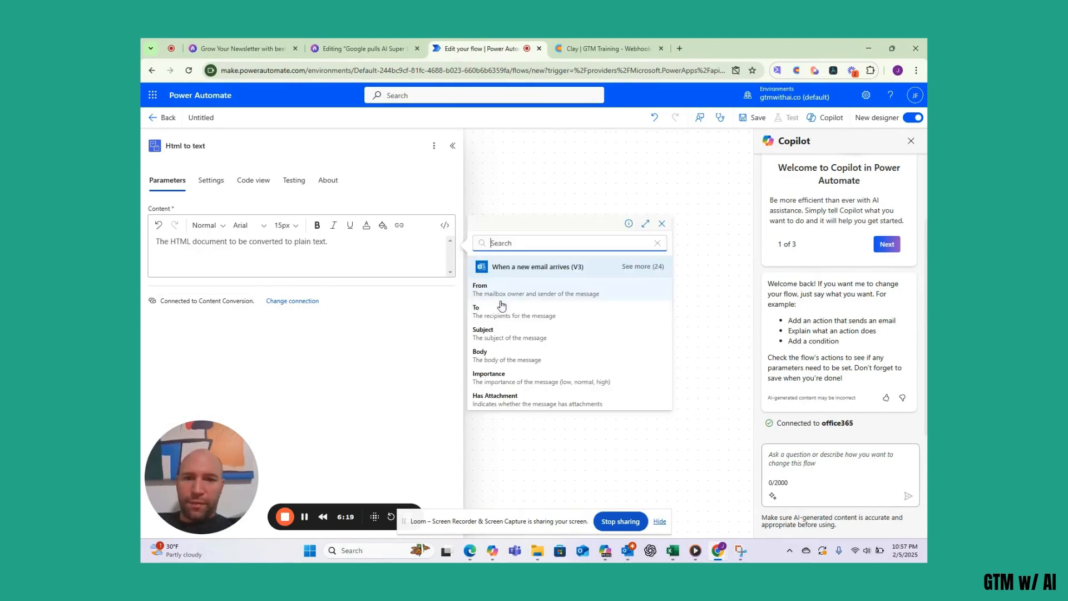
pyautogui.click(505, 359)
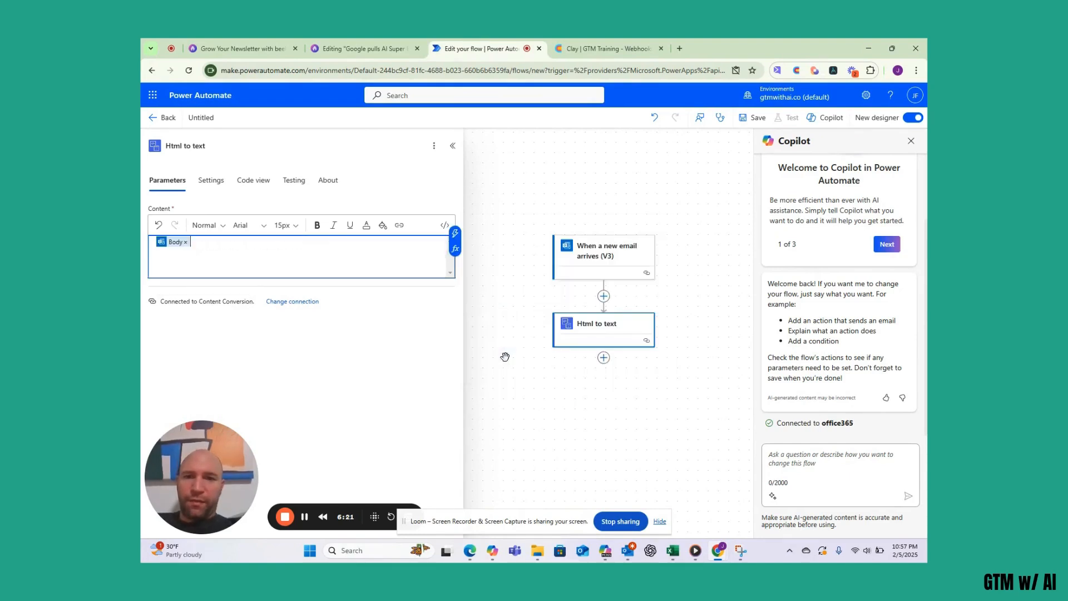
pyautogui.click(532, 396)
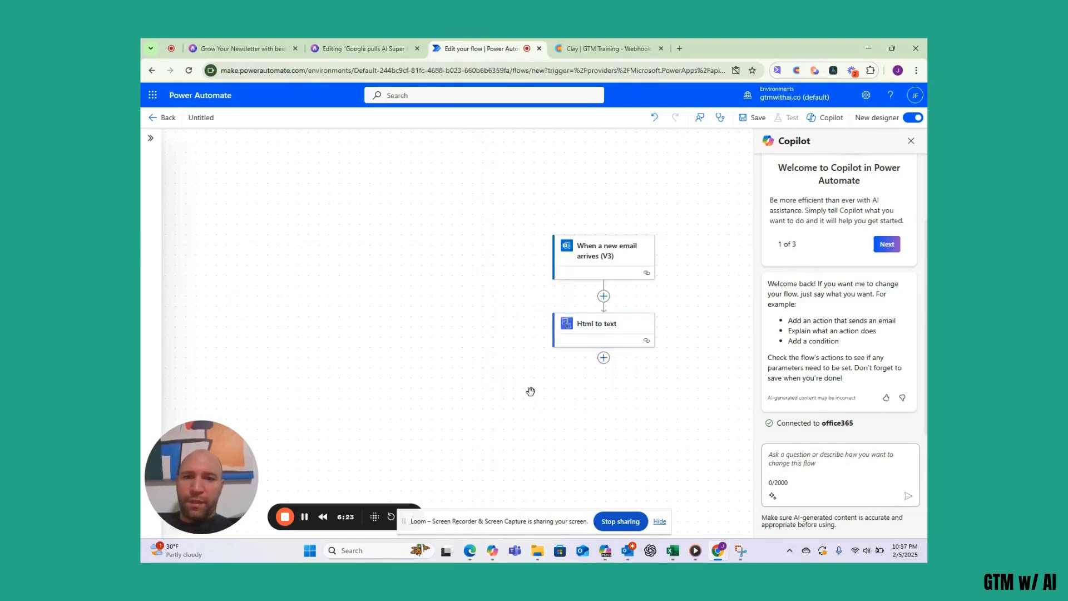
# - Add a Compose action after the Html to text step
pyautogui.click(604, 358)
pyautogui.click(633, 355)
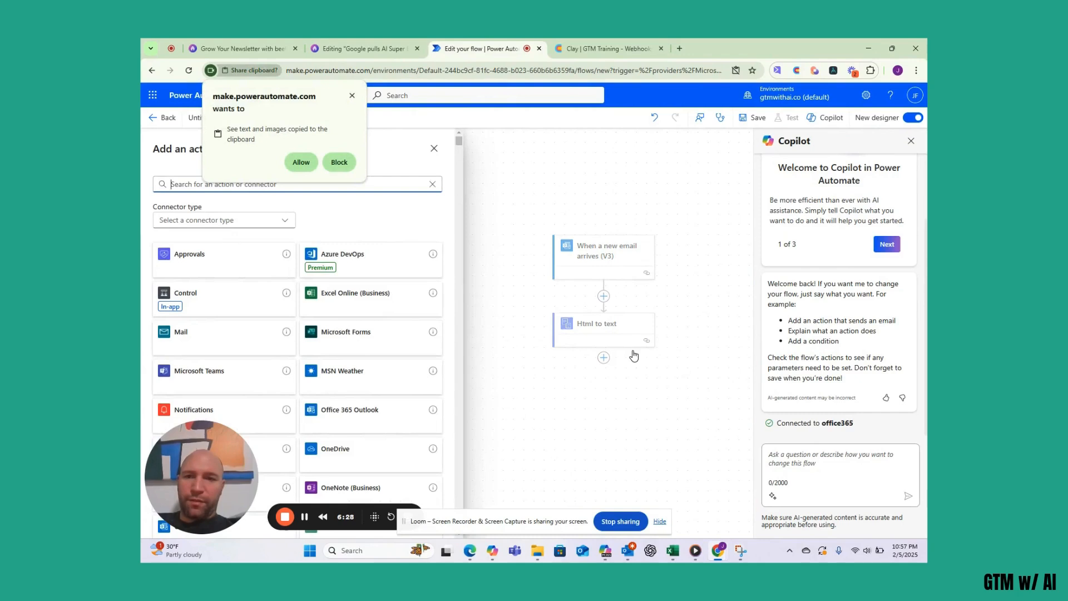
pyautogui.click(351, 96)
pyautogui.click(214, 189)
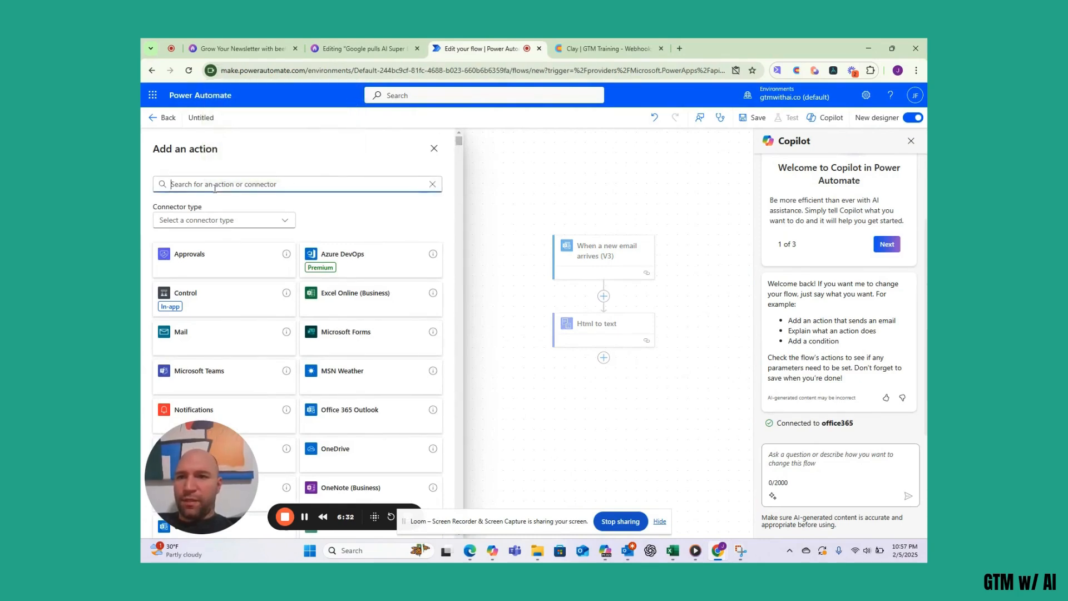
pyautogui.write('compose')
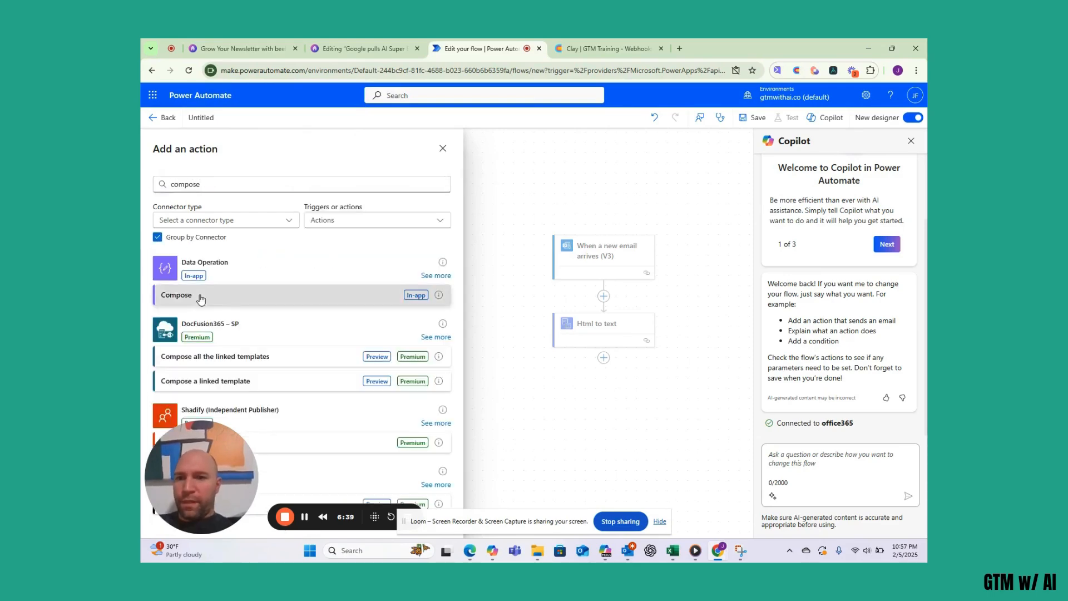
pyautogui.click(200, 296)
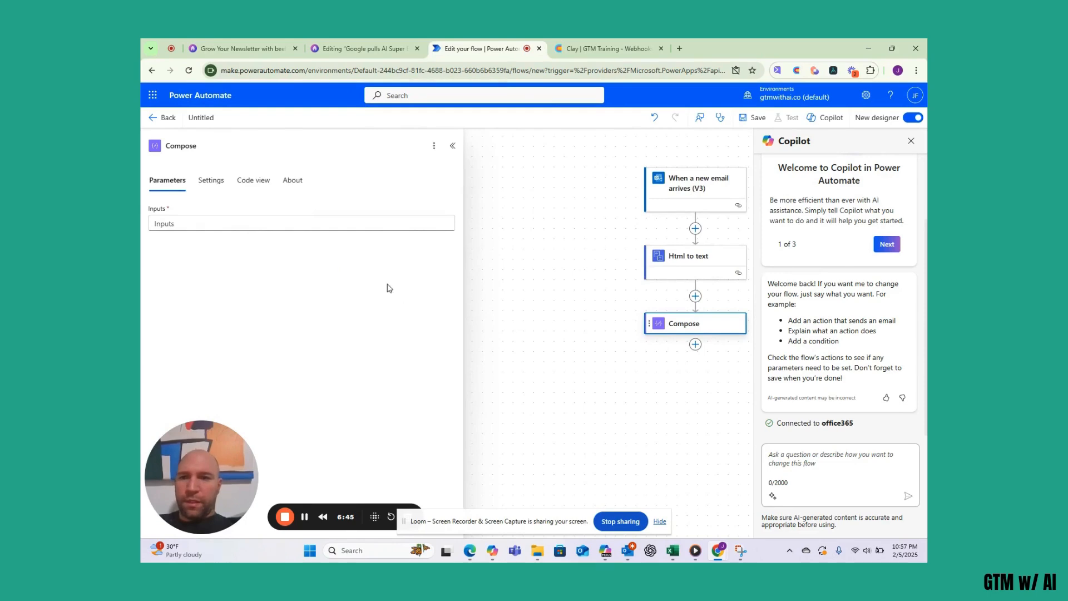
# - Set the Compose Inputs to the plain text content dynamic value
pyautogui.click(195, 226)
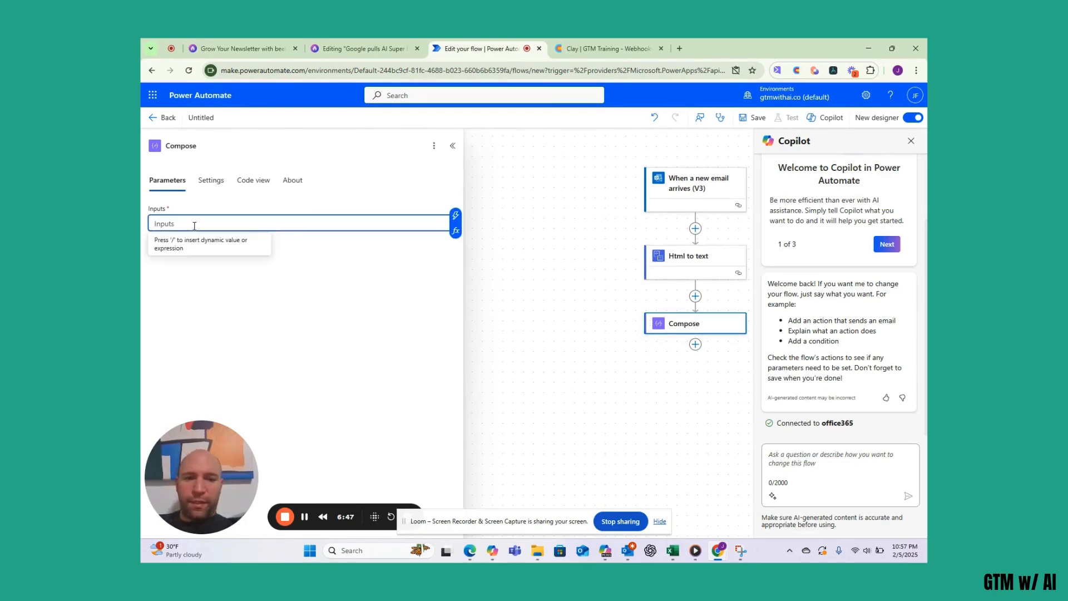
pyautogui.write('/')
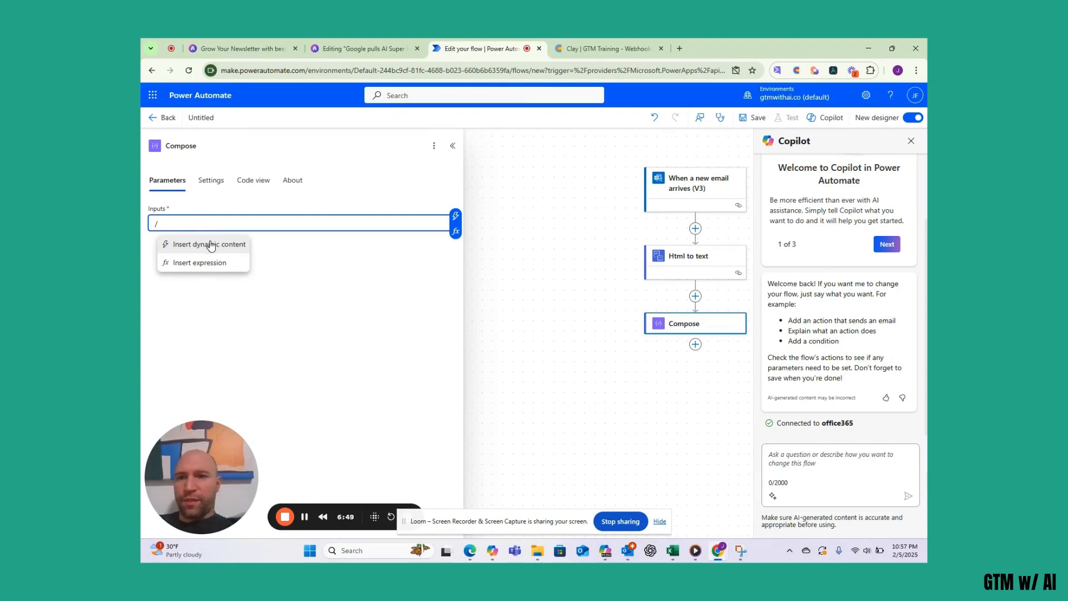
pyautogui.click(211, 244)
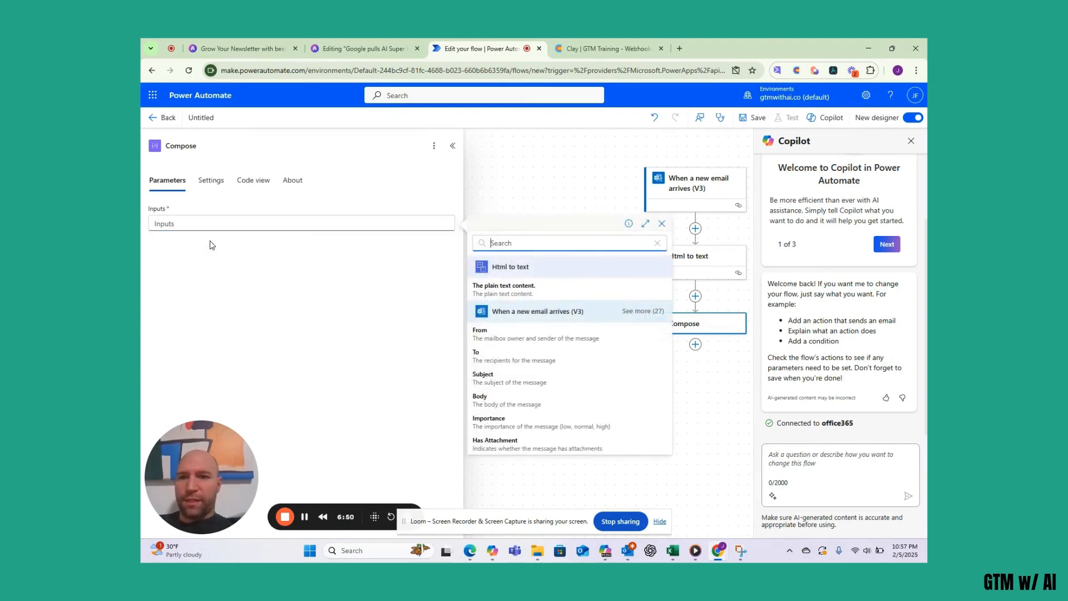
pyautogui.click(507, 292)
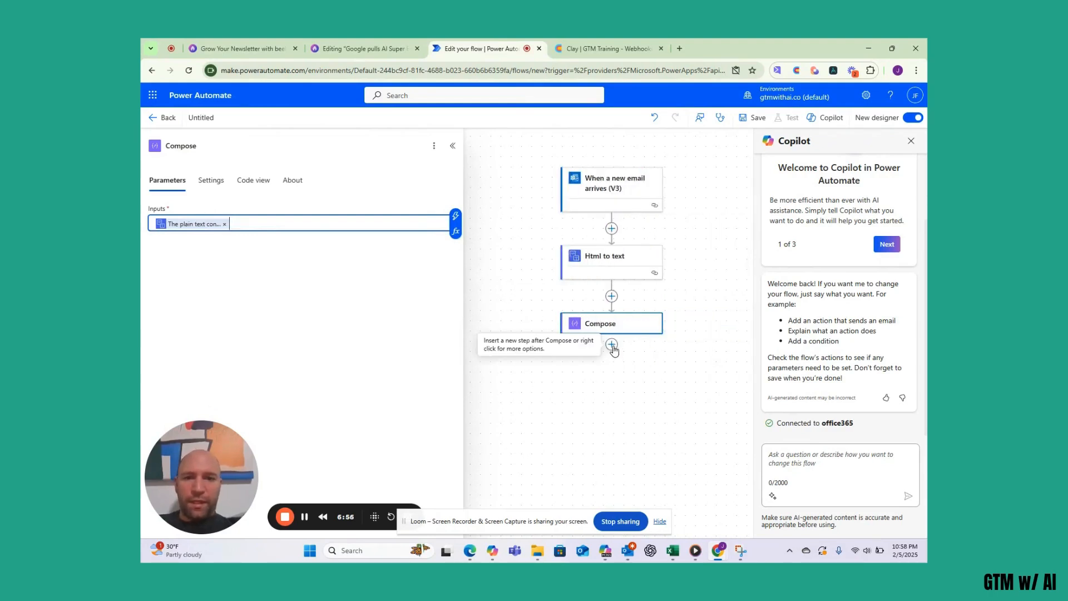
# - Add an HTTP action after Compose with the method set to POST
pyautogui.click(612, 345)
pyautogui.click(650, 335)
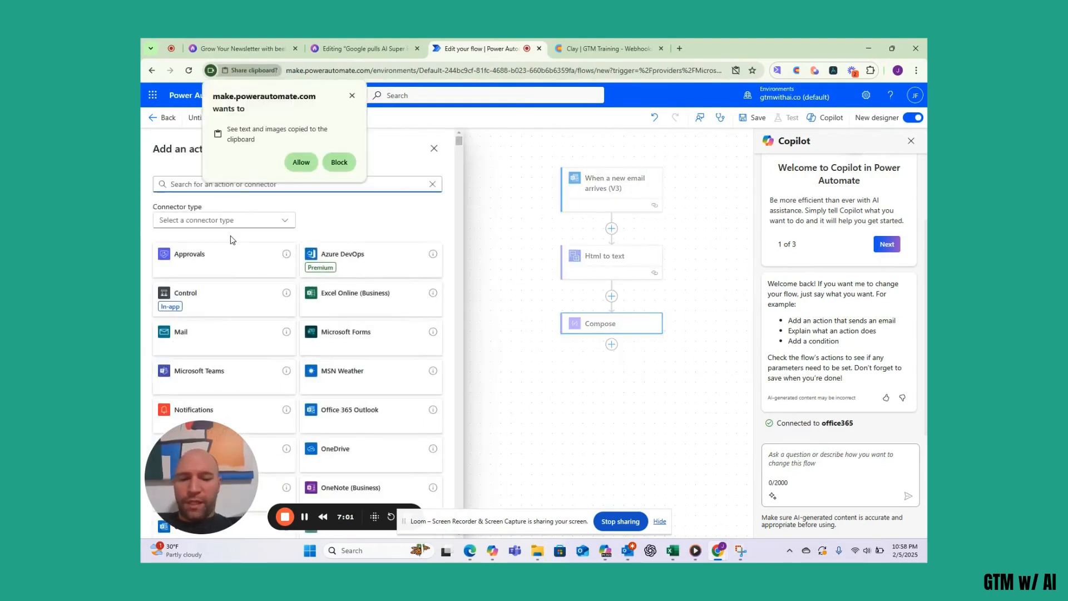
pyautogui.write('http')
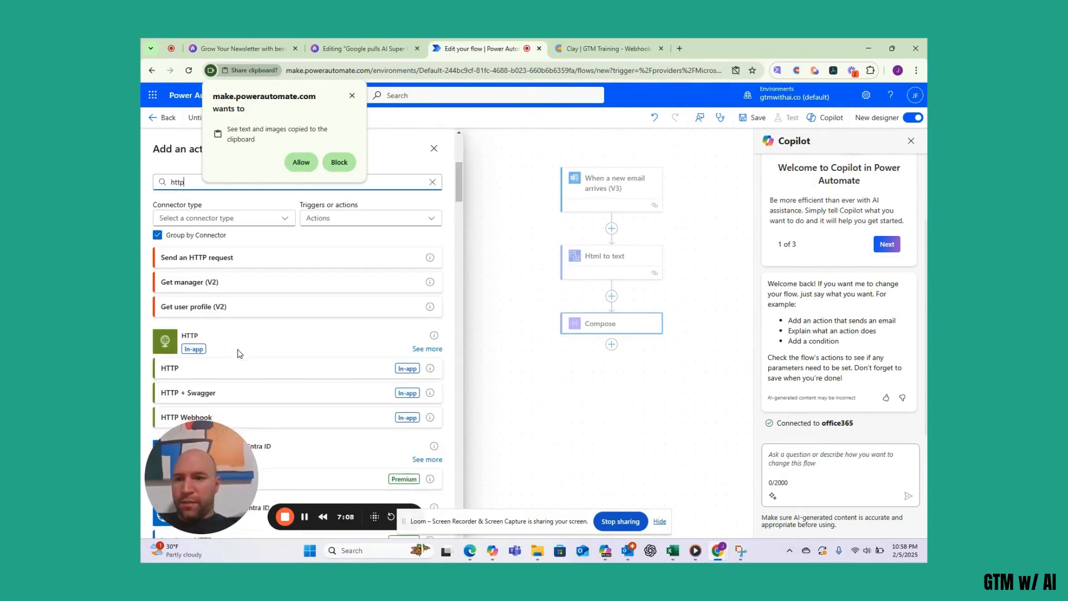
pyautogui.scroll(-1, 239, 353)
pyautogui.click(189, 330)
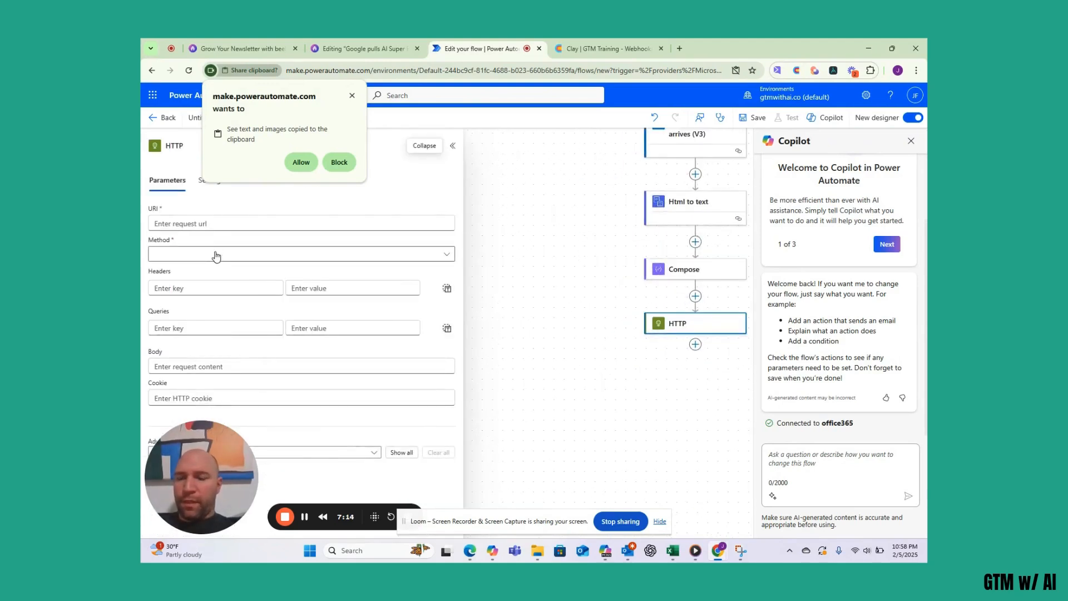
pyautogui.click(216, 255)
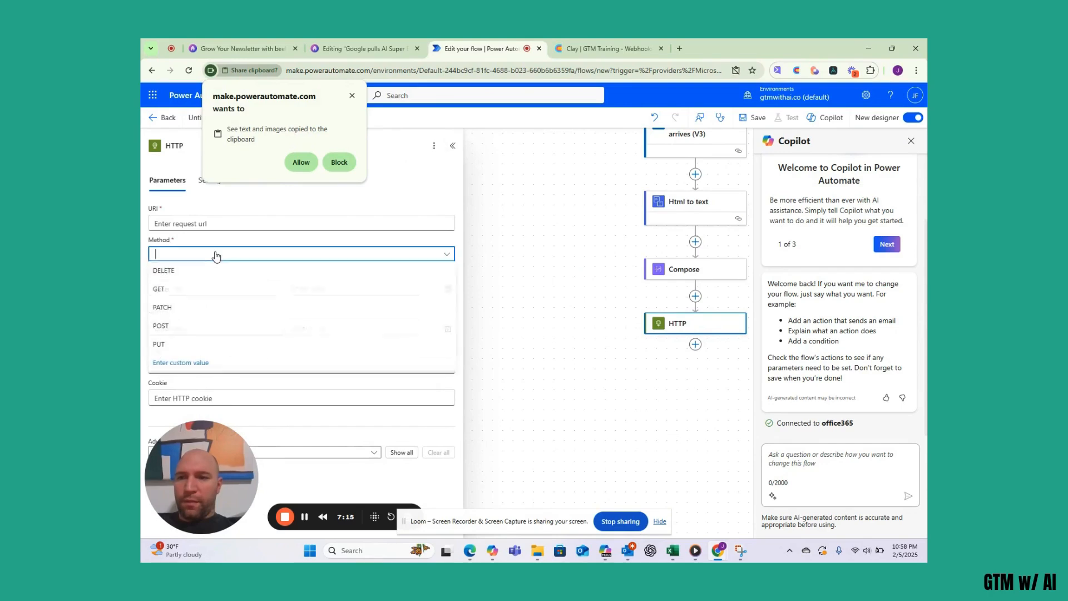
pyautogui.click(184, 326)
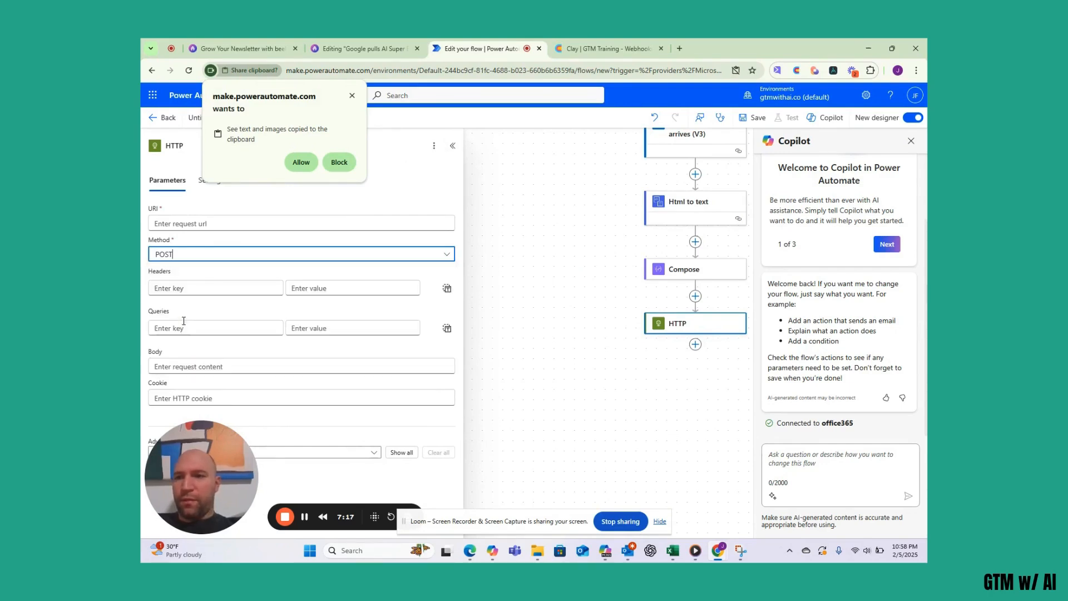
# - Add a Content header of application/json and start writing the request body
pyautogui.click(199, 284)
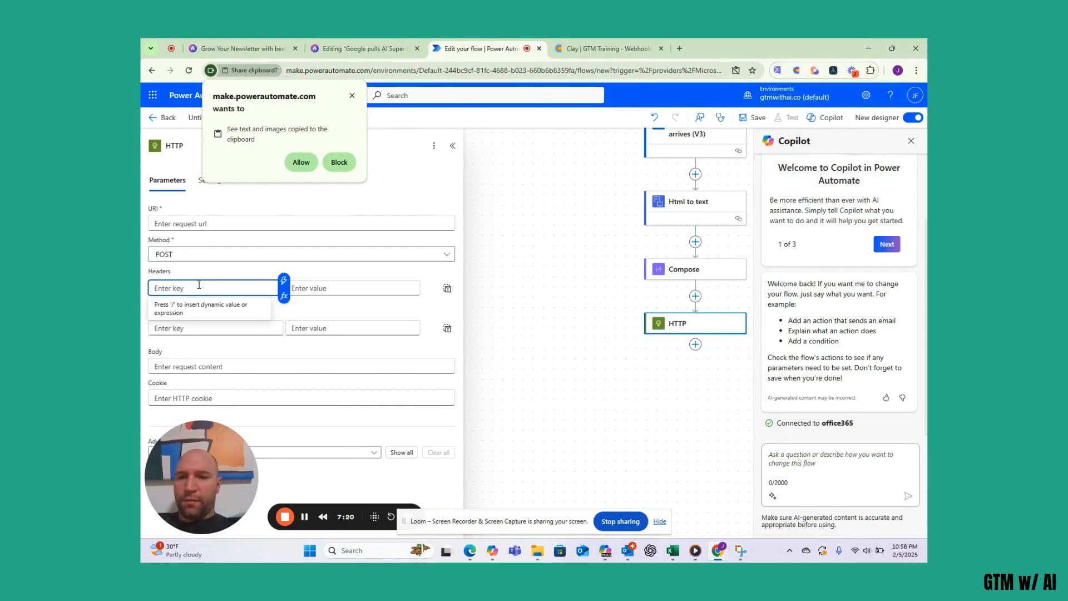
pyautogui.write('Content')
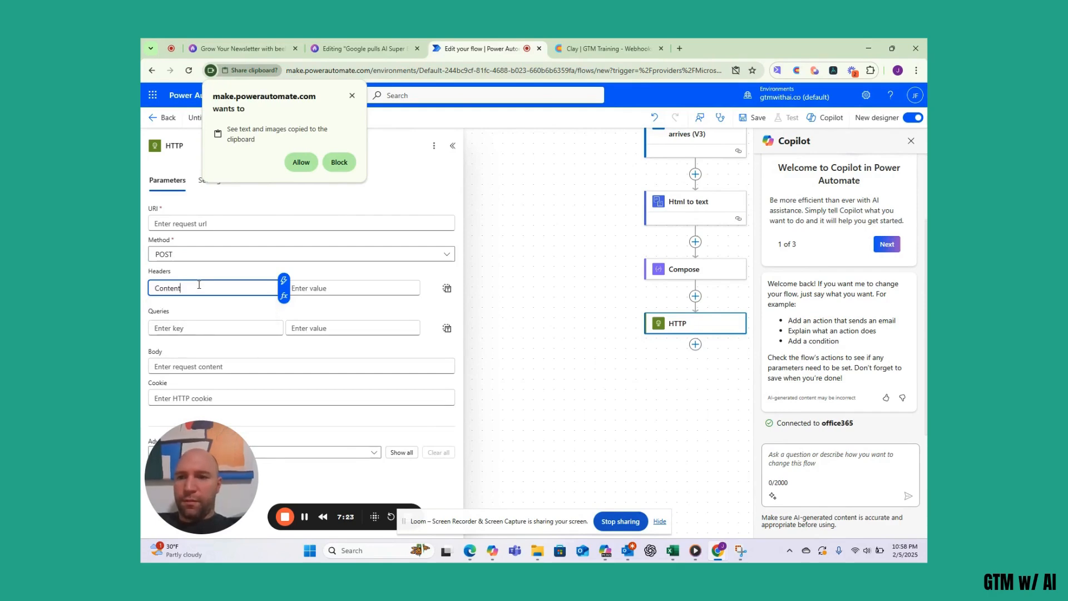
pyautogui.click(351, 285)
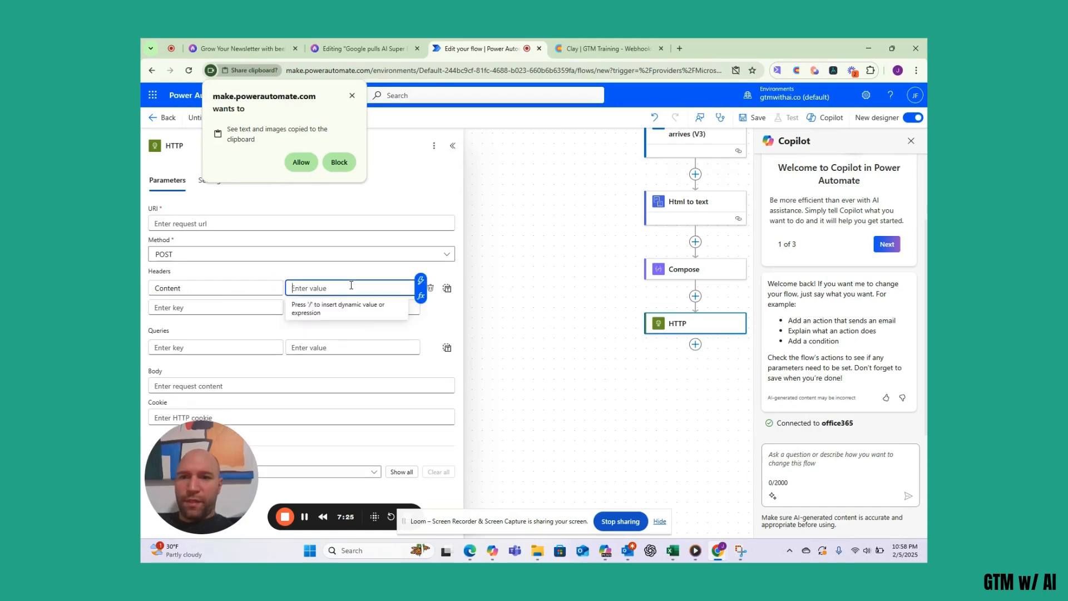
pyautogui.write('appli')
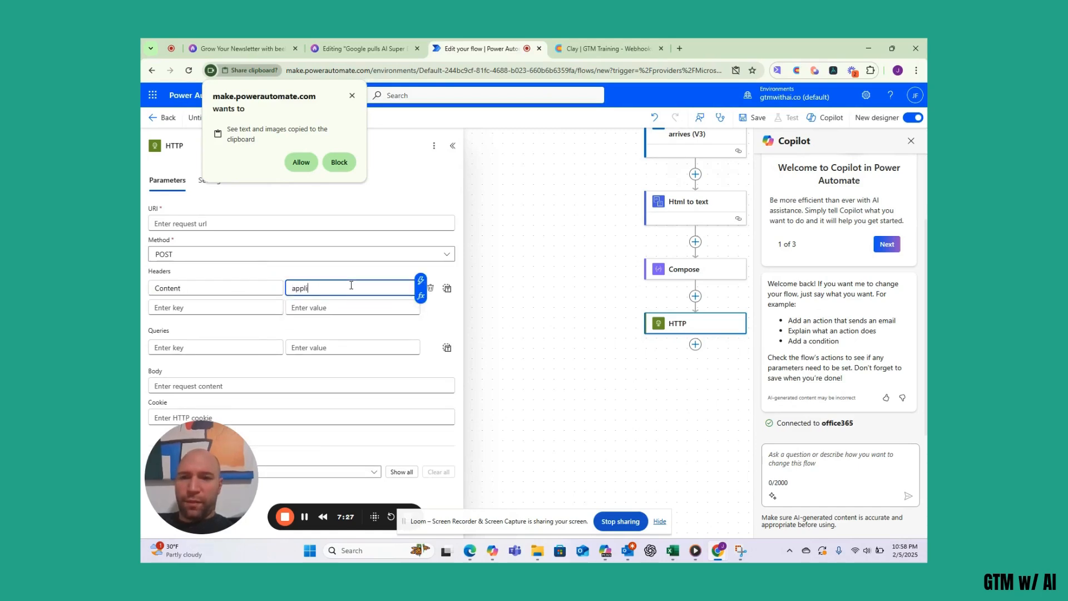
pyautogui.write('cation/json')
pyautogui.click(281, 340)
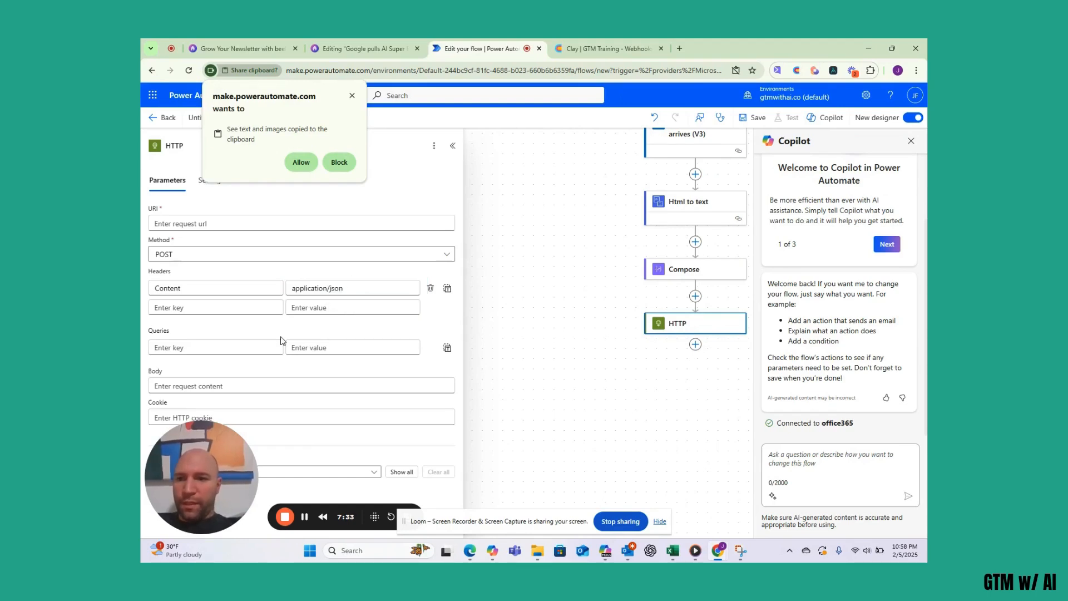
pyautogui.click(236, 384)
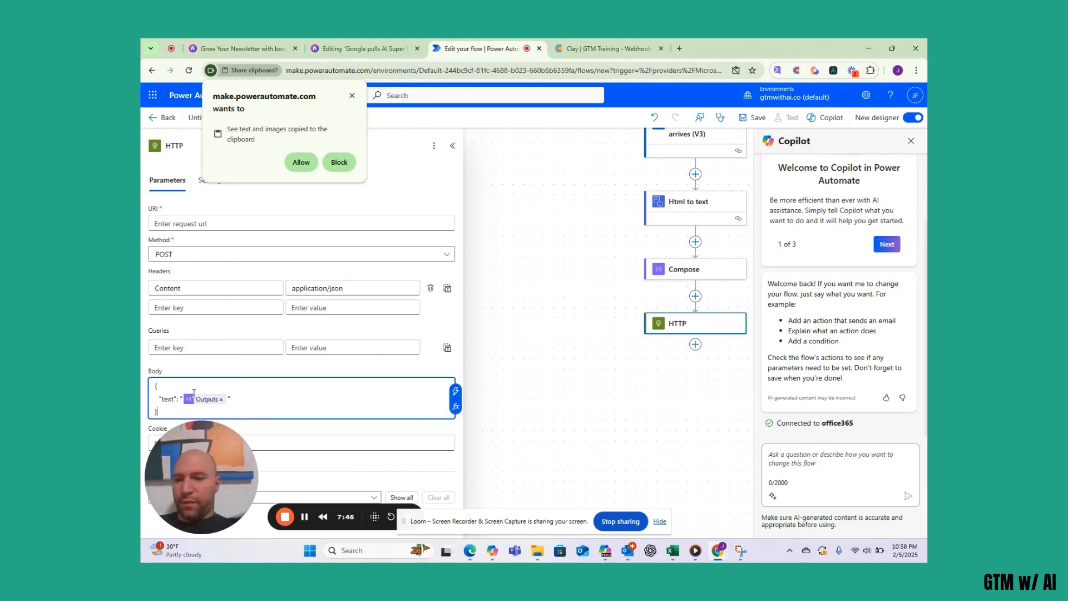
pyautogui.scroll(3, 193, 393)
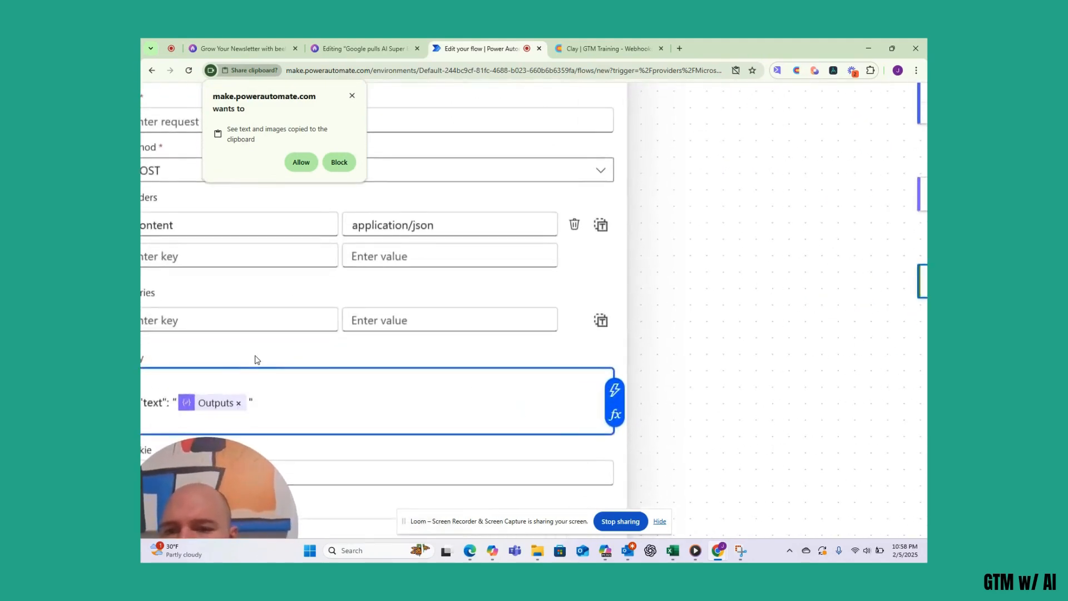
pyautogui.hscroll(-1, 255, 360)
pyautogui.scroll(-2, 255, 360)
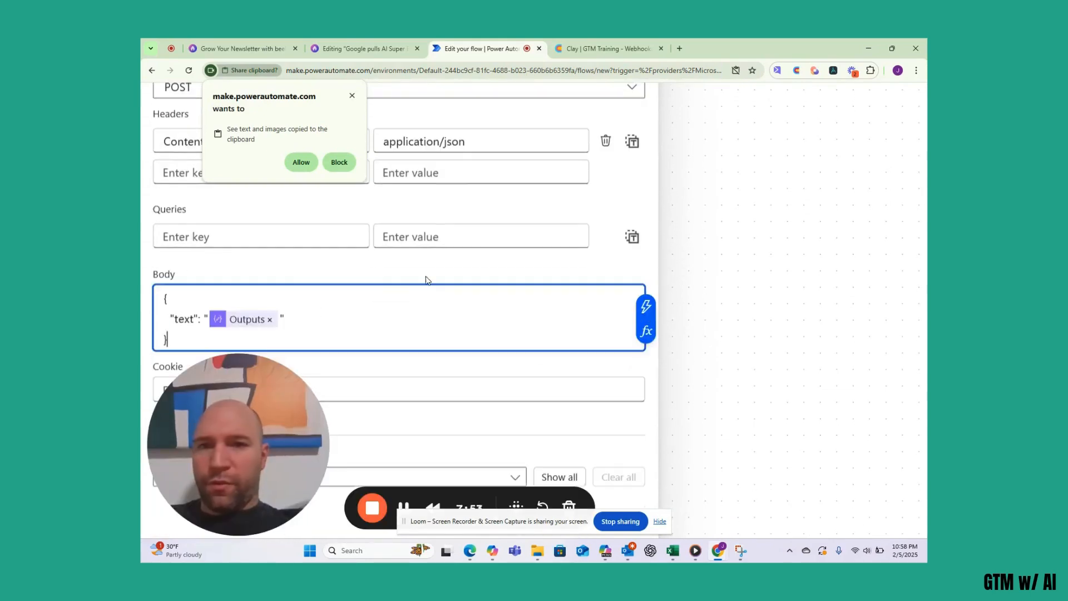
pyautogui.hotkey('ctrl', '0')
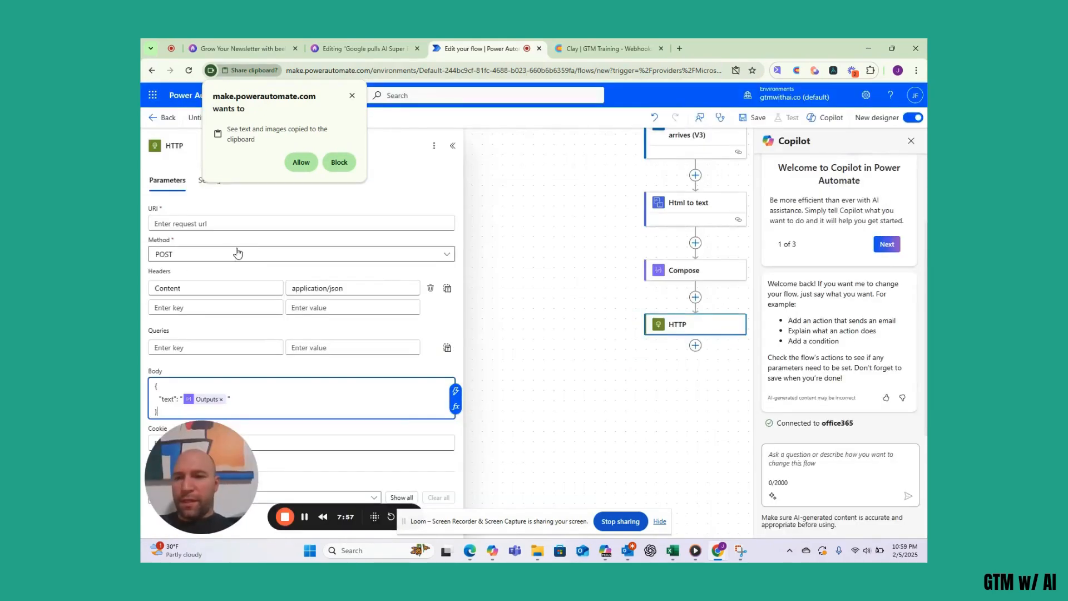
# - Create a new blank Monitor webhook table in Clay and copy its webhook URL
pyautogui.click(351, 96)
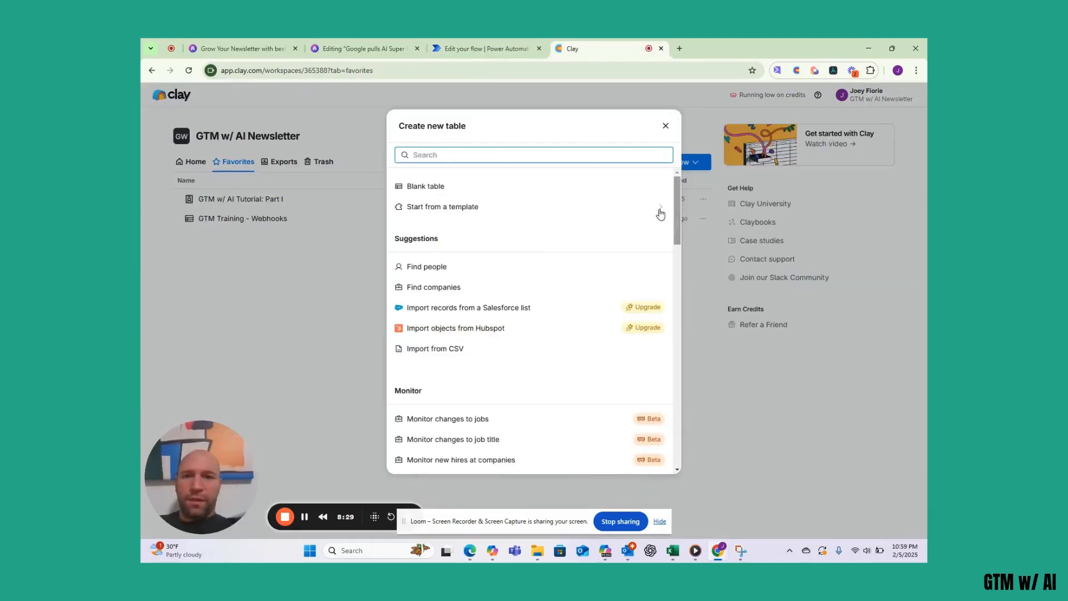
pyautogui.scroll(-3, 484, 348)
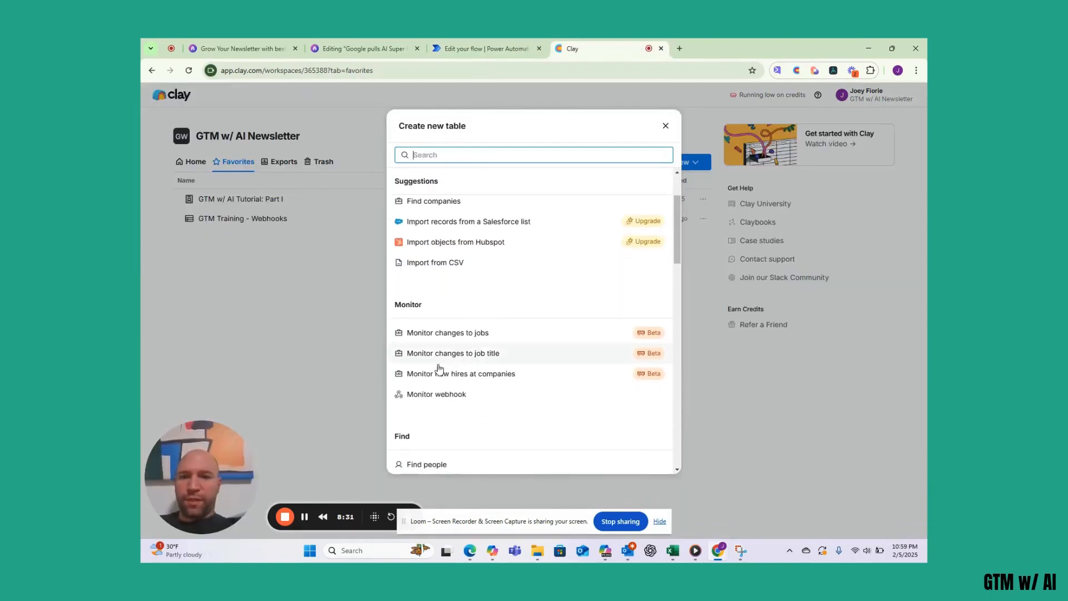
pyautogui.click(441, 394)
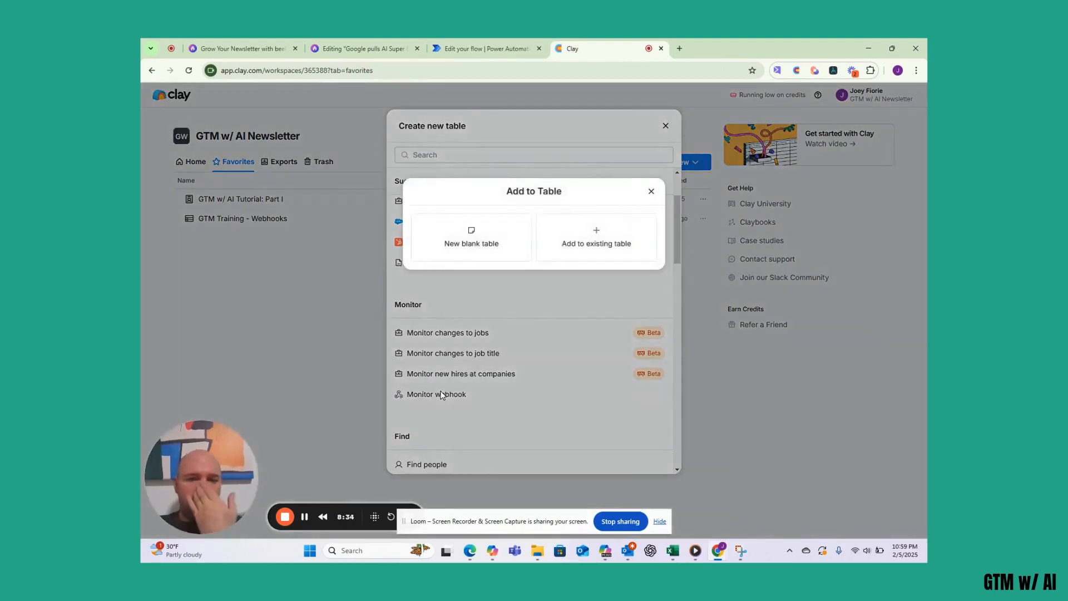
pyautogui.click(469, 240)
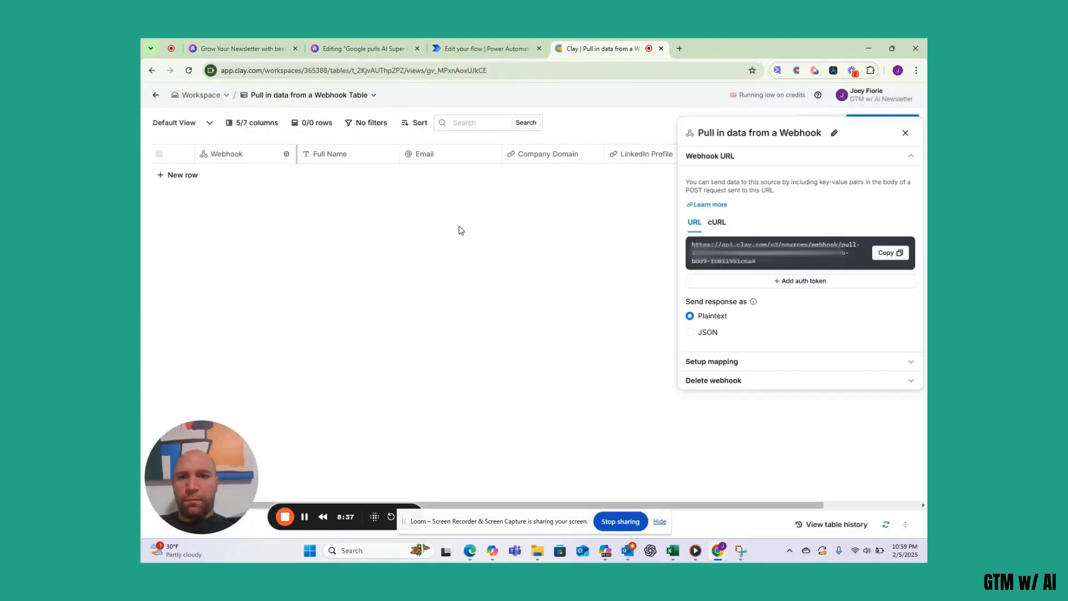
pyautogui.click(887, 257)
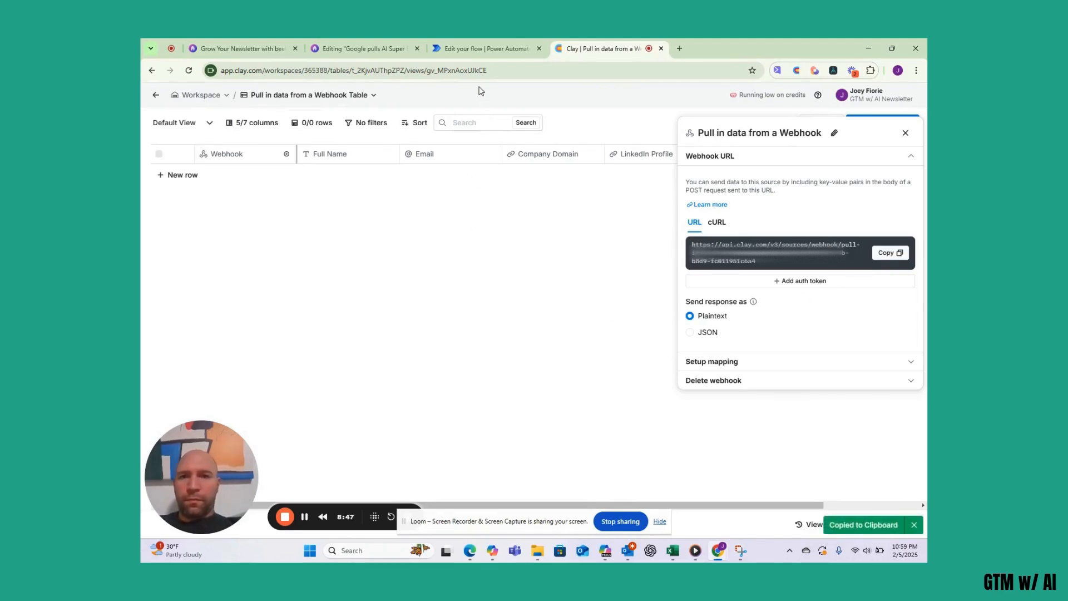
# - Paste the Clay webhook URL into the HTTP step's URI and close the Copilot pane
pyautogui.click(470, 51)
pyautogui.click(236, 221)
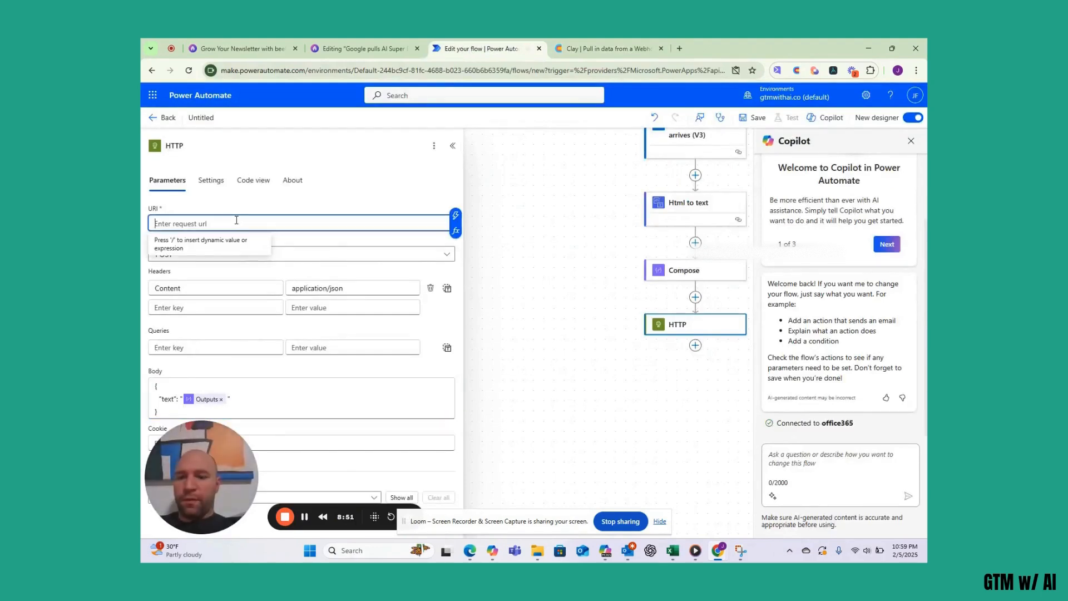
pyautogui.hotkey('ctrl', 'v')
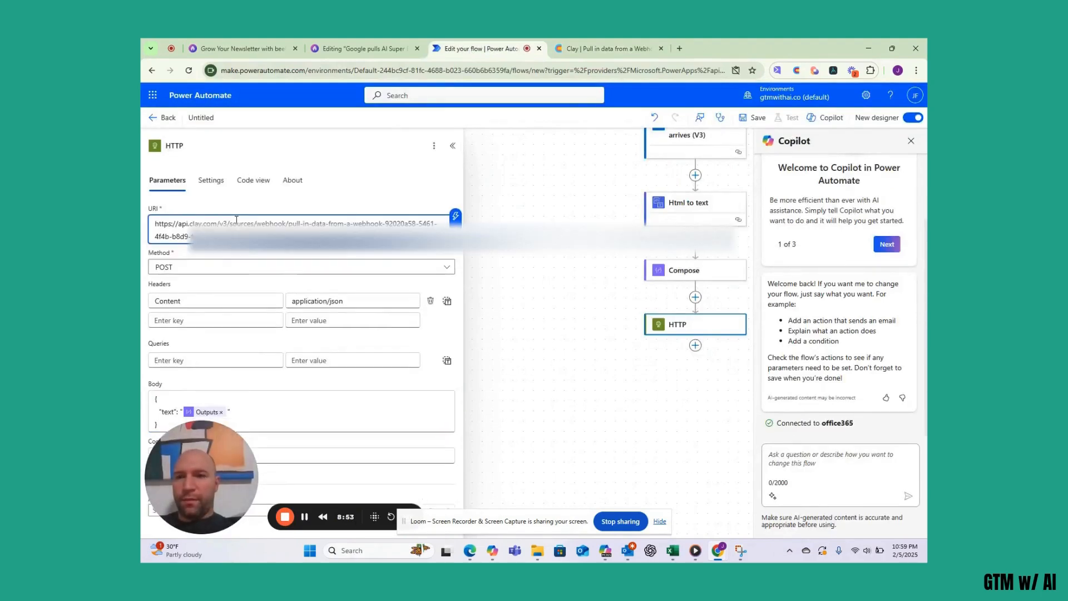
pyautogui.click(343, 202)
pyautogui.moveTo(643, 403); pyautogui.dragTo(588, 403)
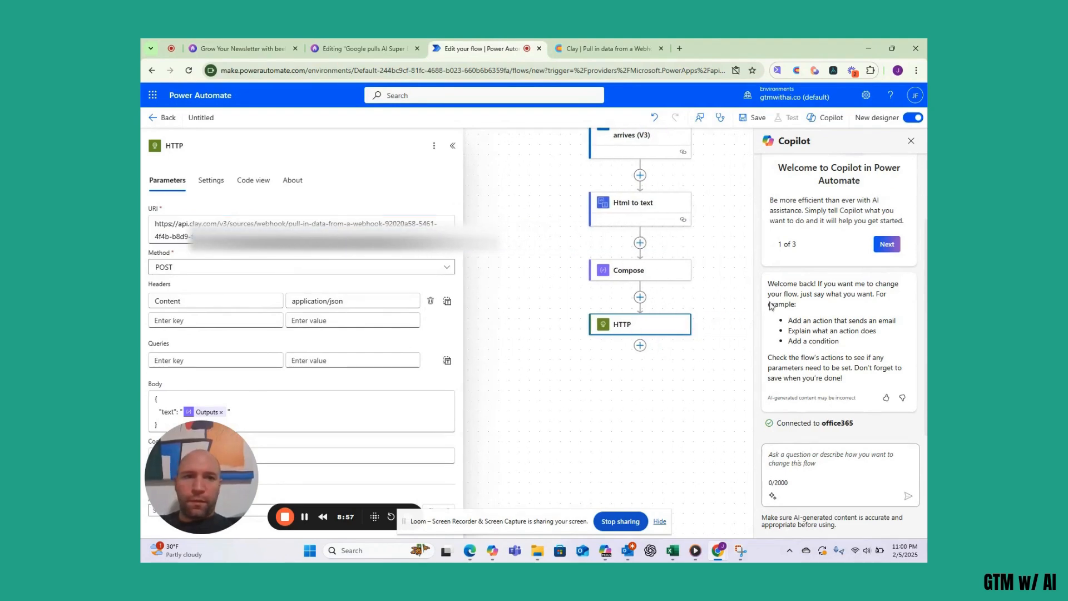
pyautogui.click(911, 140)
pyautogui.scroll(2, 764, 227)
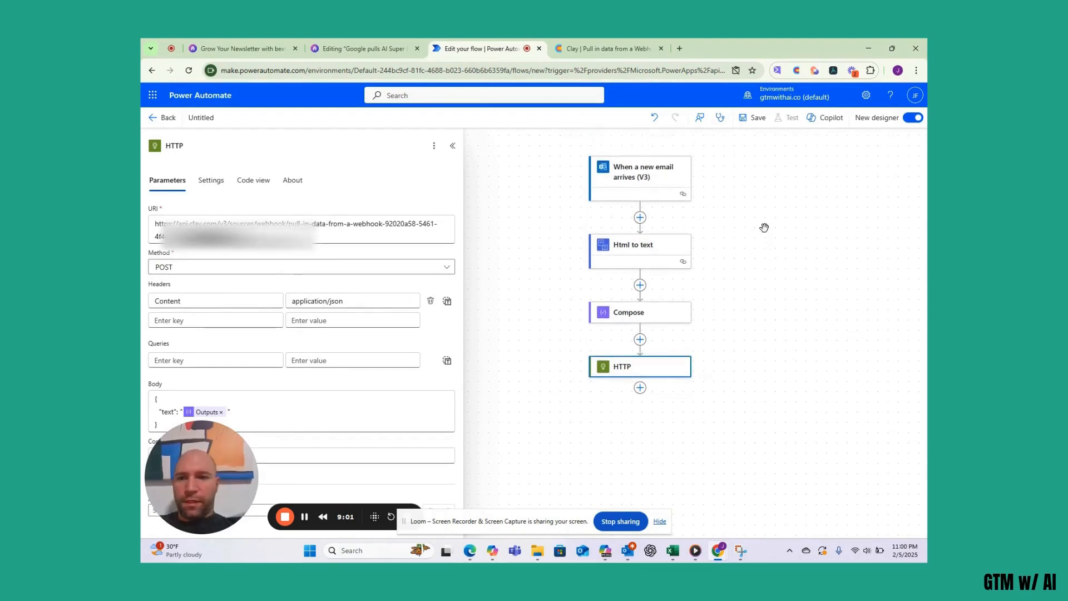
# - Rename the untitled flow to 'GTM with AI - Power Automate'
pyautogui.click(207, 119)
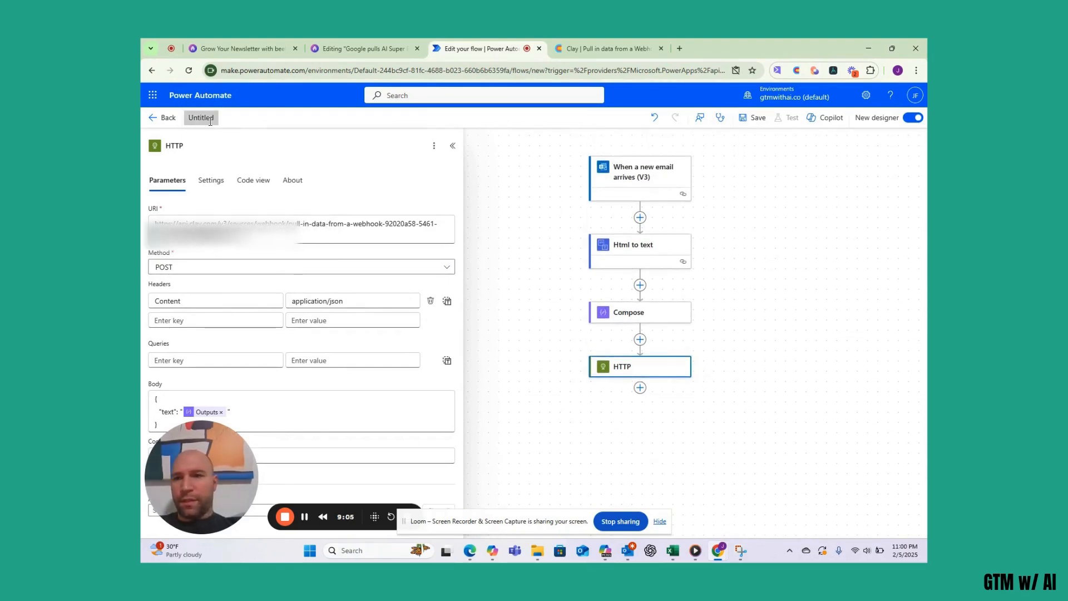
pyautogui.write('GTM ')
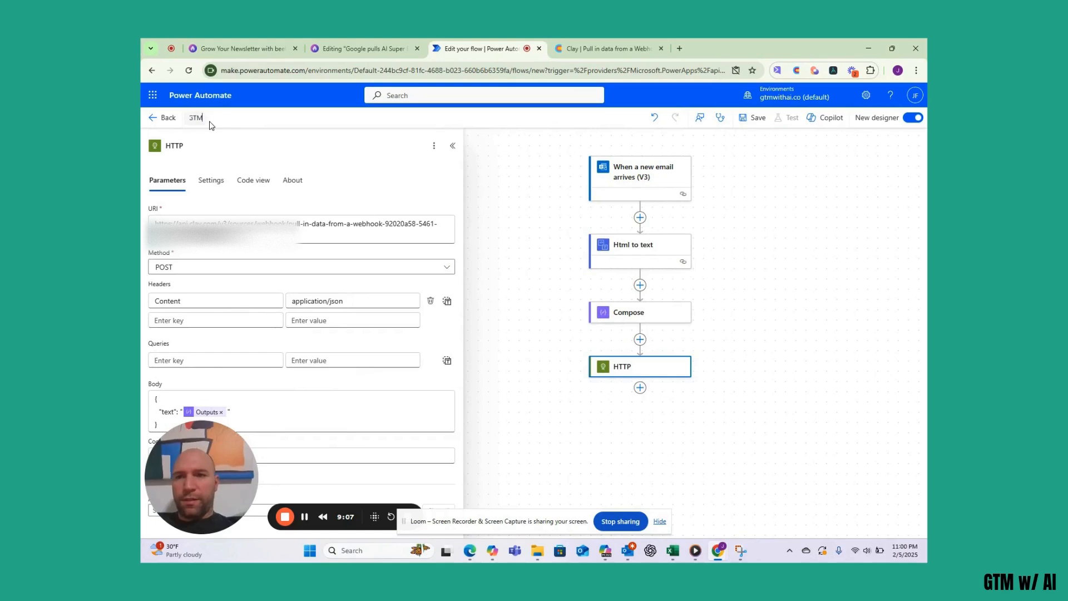
pyautogui.write('with AI')
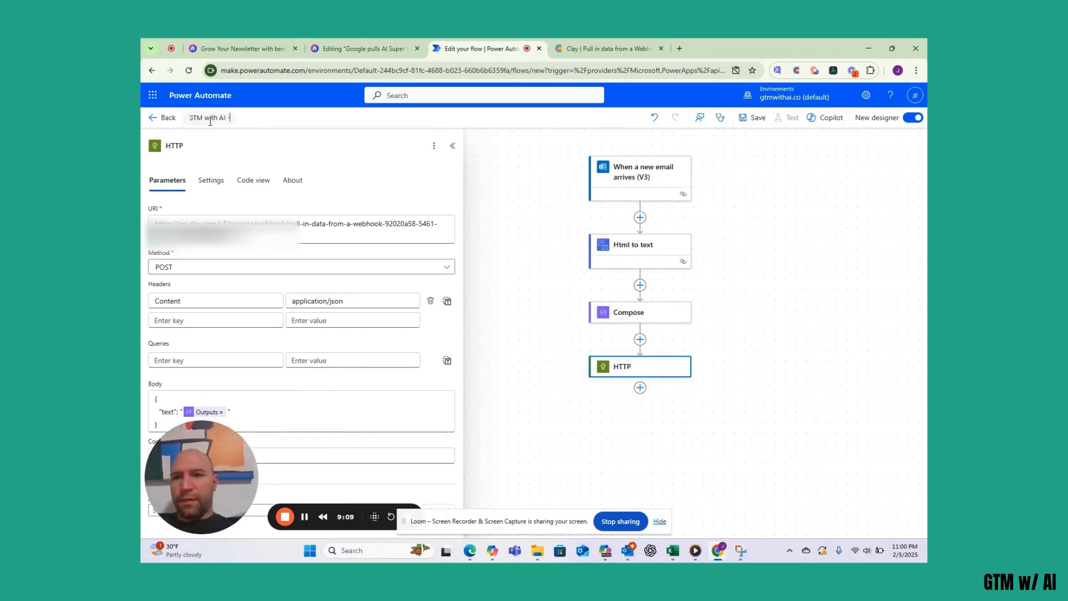
pyautogui.write('- Power Automate')
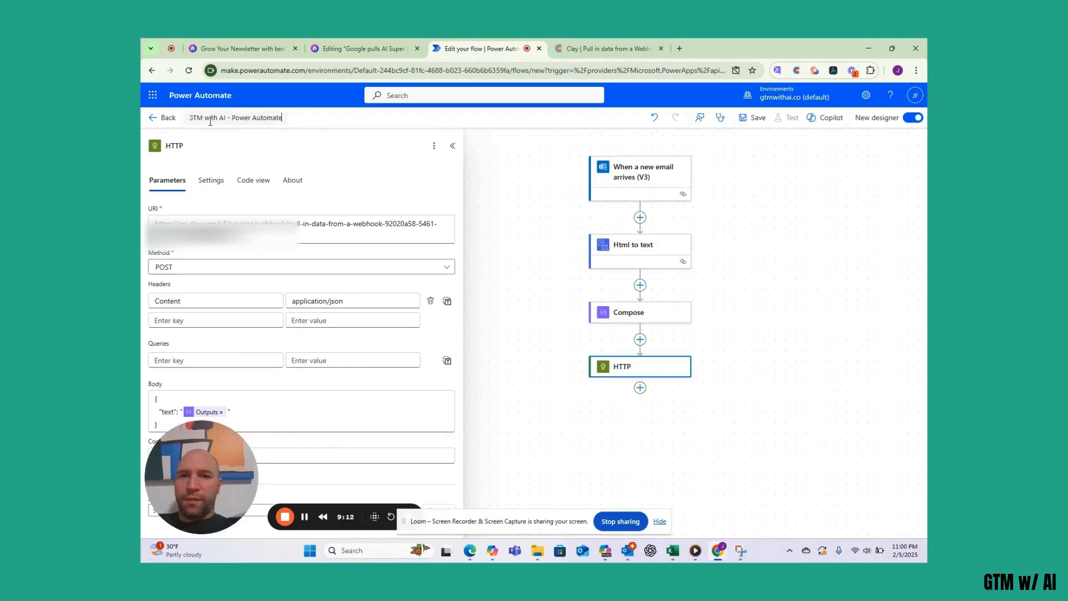
# - Save the 'GTM with AI - Power Automate' flow and collapse the HTTP parameters panel
pyautogui.click(753, 126)
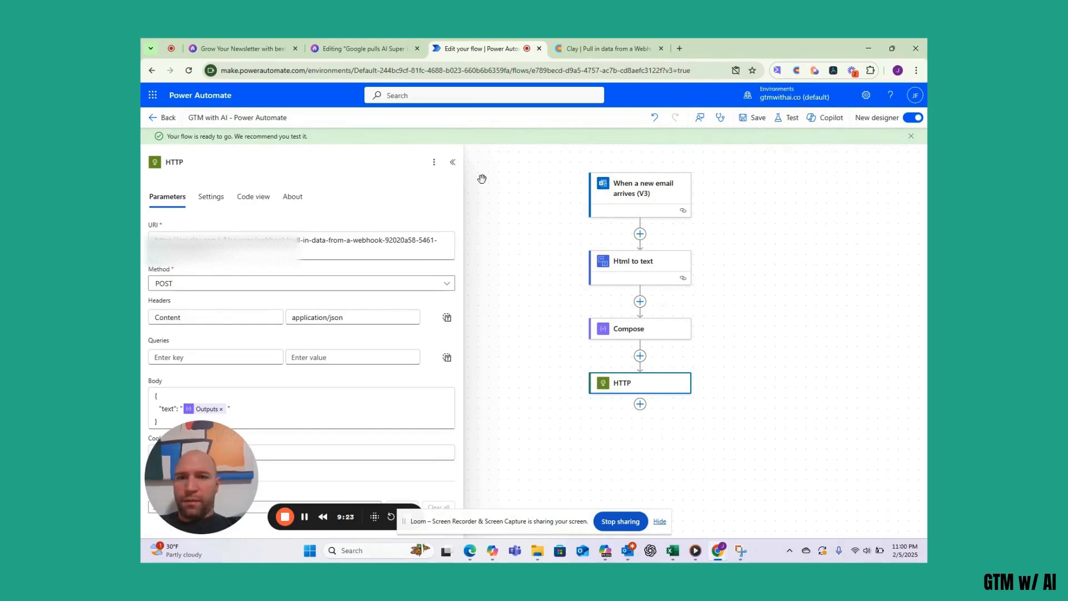
pyautogui.click(452, 163)
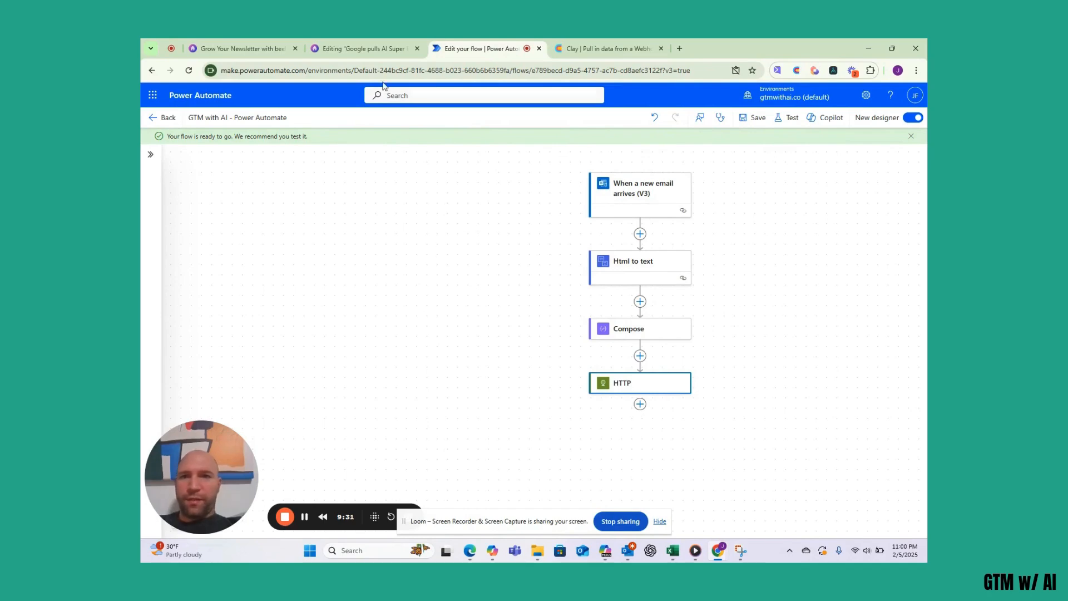
pyautogui.click(370, 48)
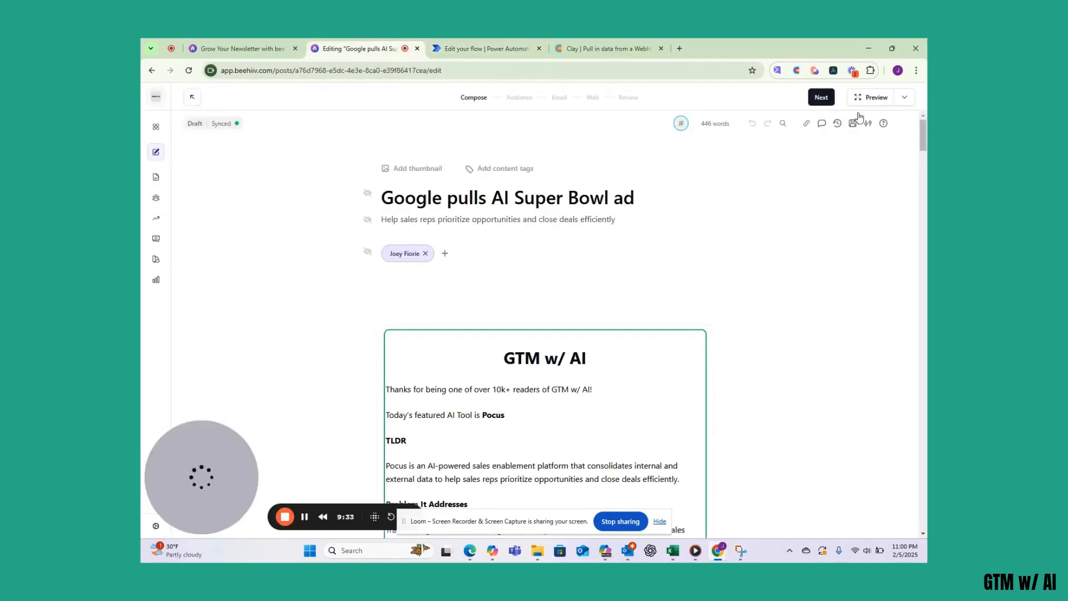
# - Send a test email of the 'Google pulls AI Super Bowl ad' beehiiv draft to trigger the flow
pyautogui.click(904, 97)
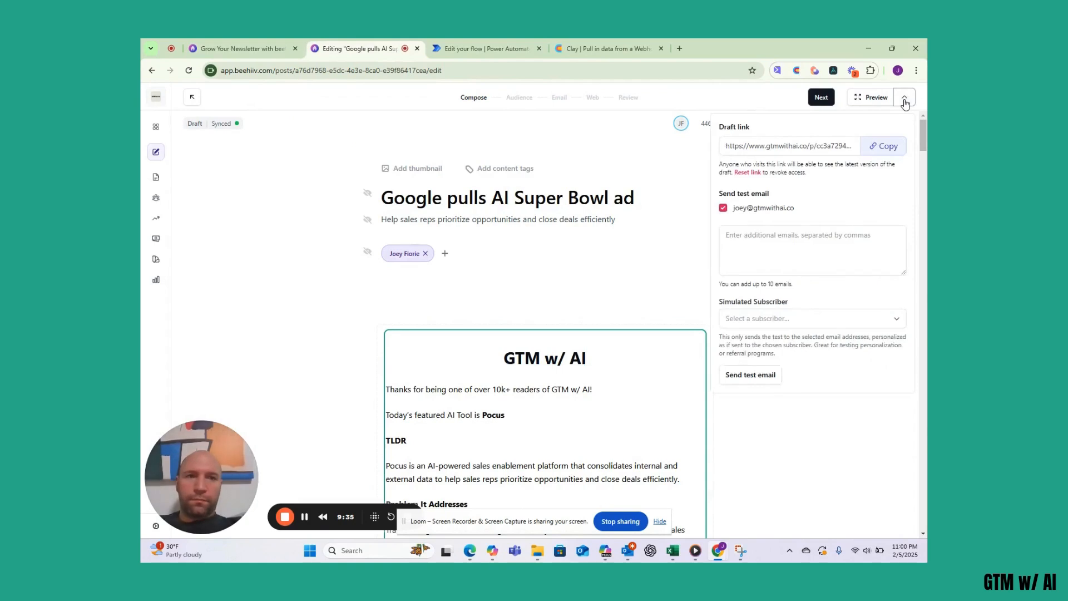
pyautogui.click(773, 376)
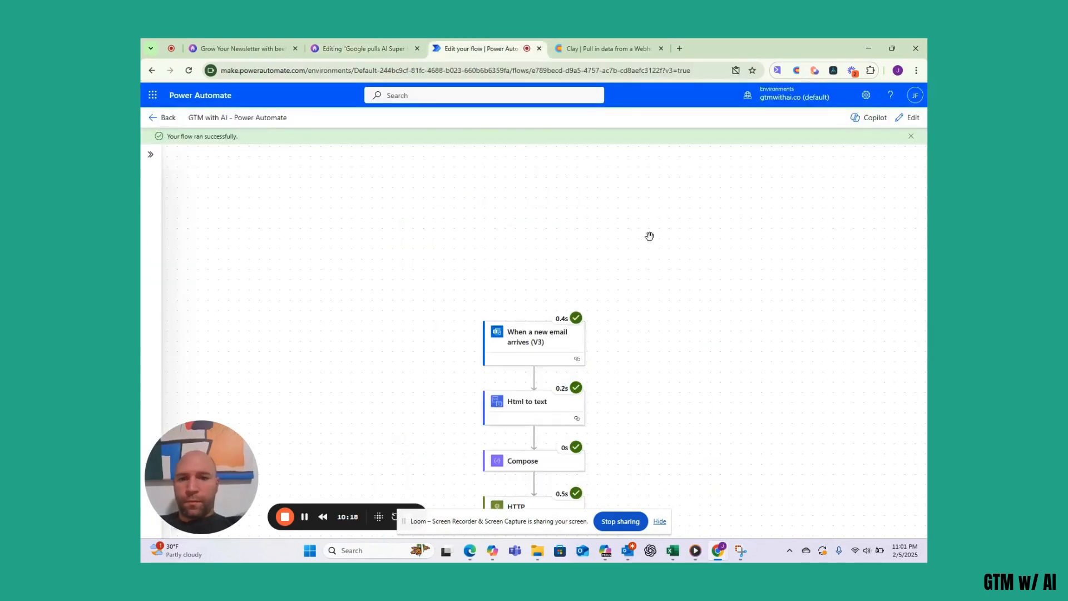
pyautogui.scroll(-2, 649, 236)
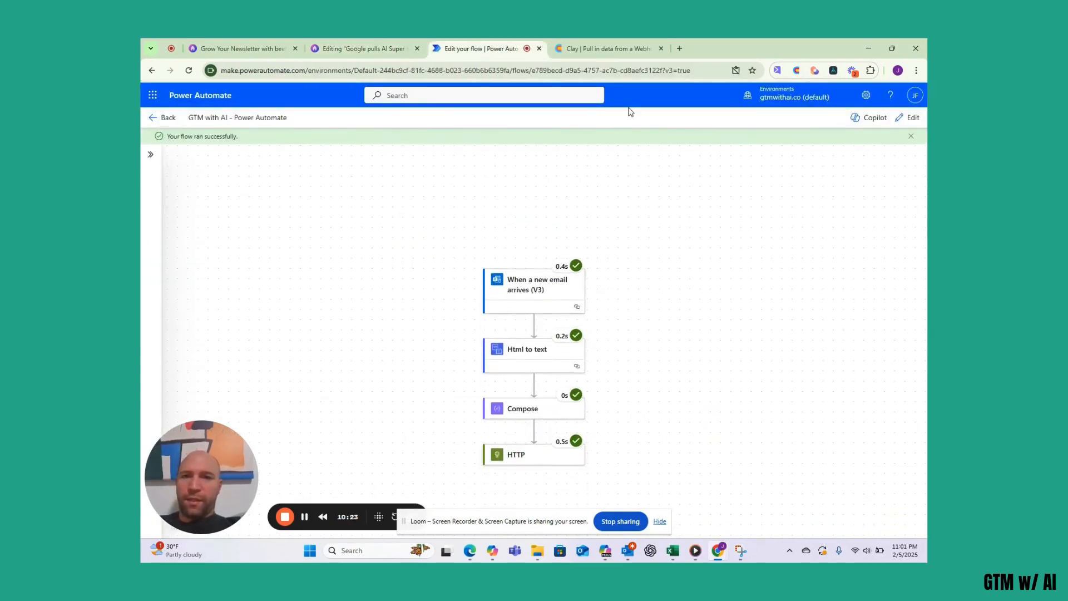
pyautogui.click(616, 50)
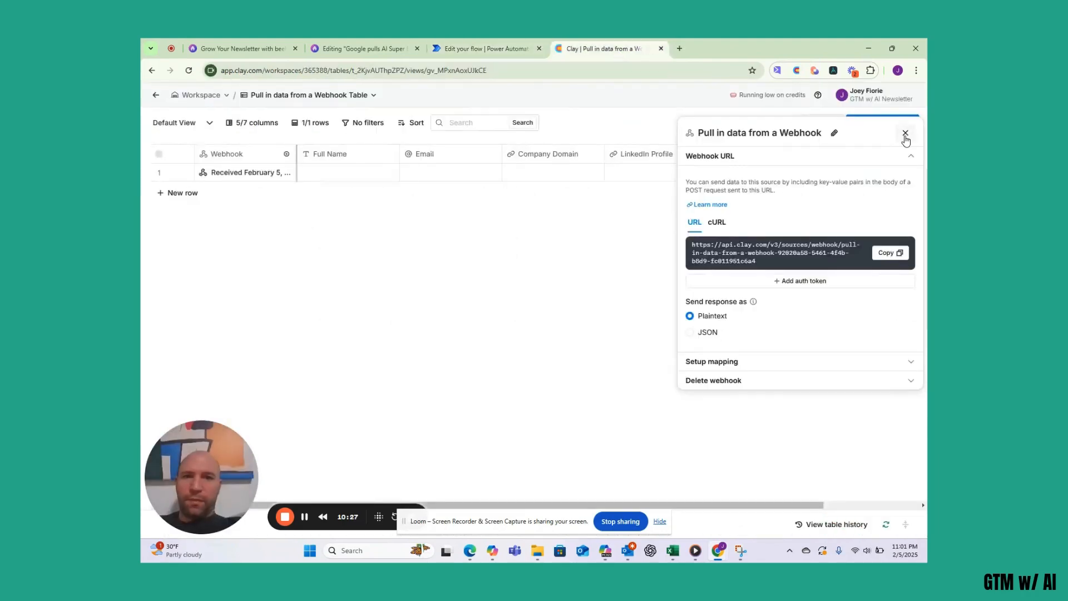
# - Close the webhook settings panel and widen the Webhook column
pyautogui.click(335, 265)
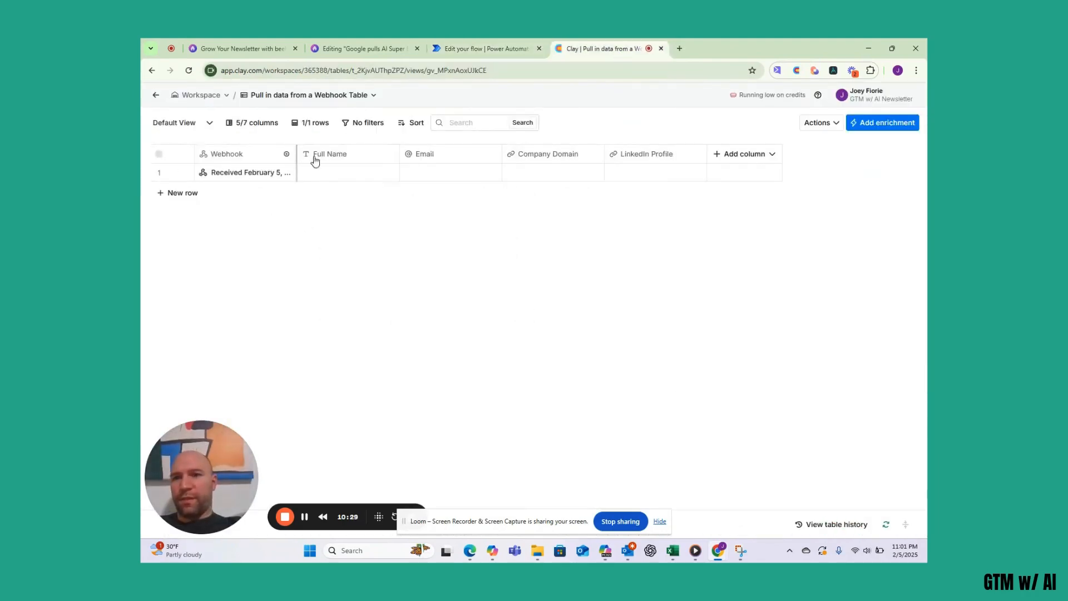
pyautogui.moveTo(294, 154)
pyautogui.moveTo(294, 154); pyautogui.dragTo(378, 164)
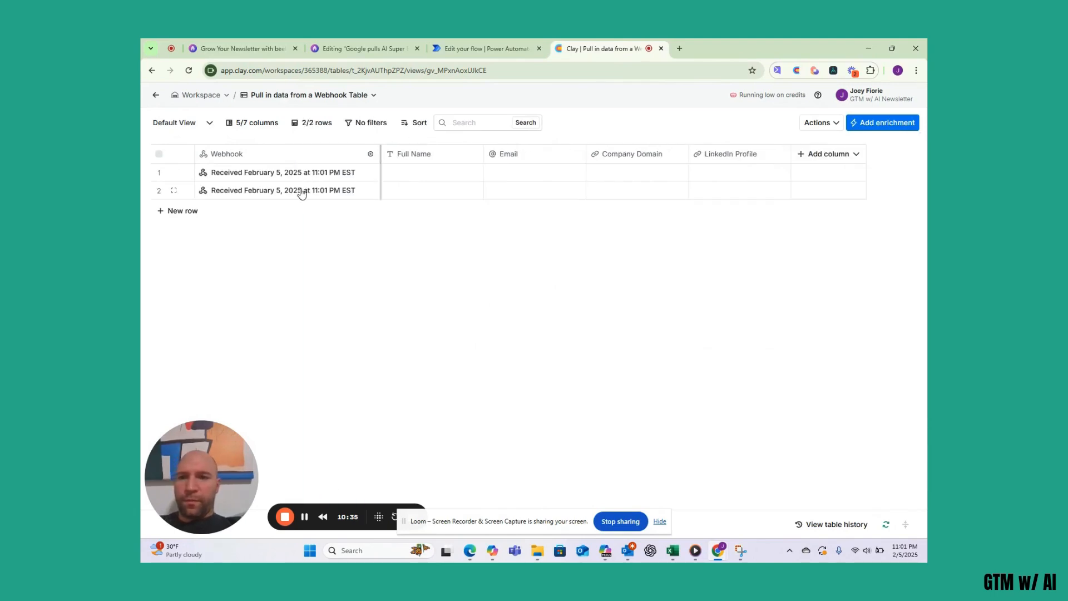
# - Create a new Text column from the text field in row 2's webhook data
pyautogui.click(301, 191)
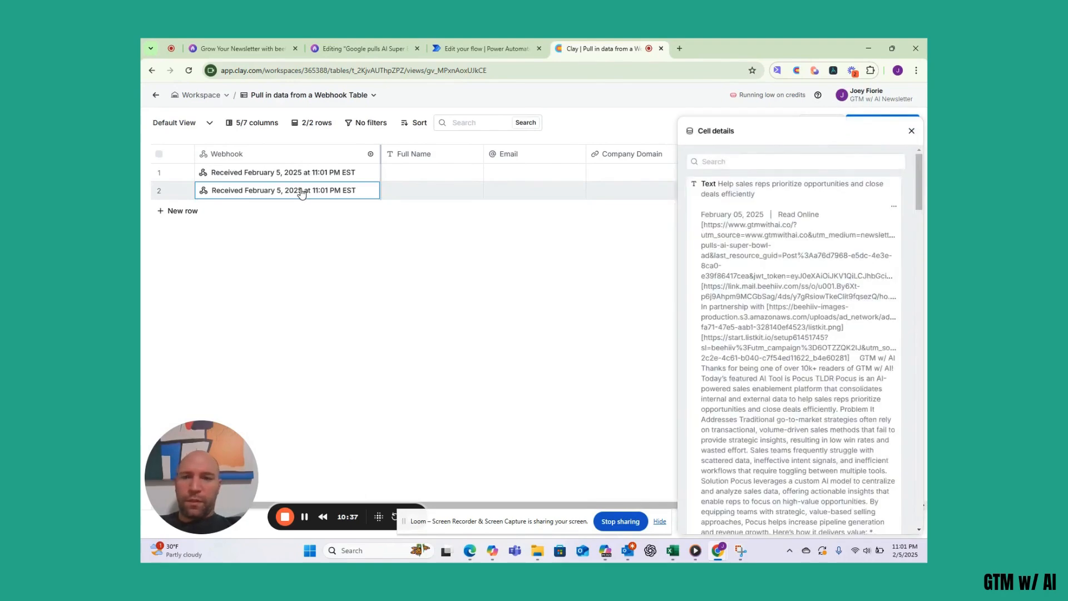
pyautogui.moveTo(764, 191)
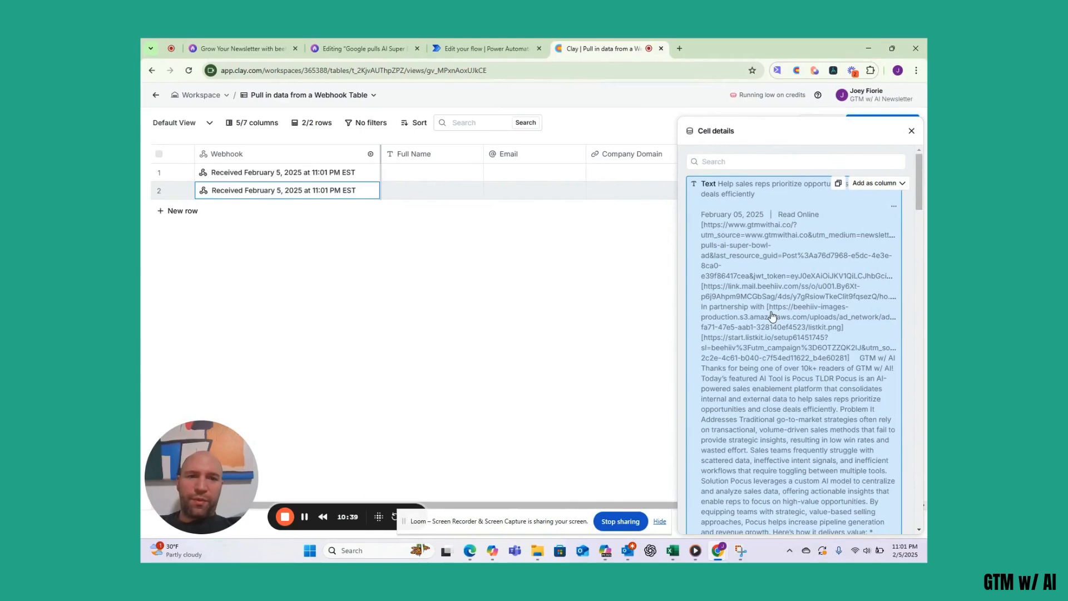
pyautogui.scroll(-2, 772, 316)
pyautogui.scroll(2, 772, 316)
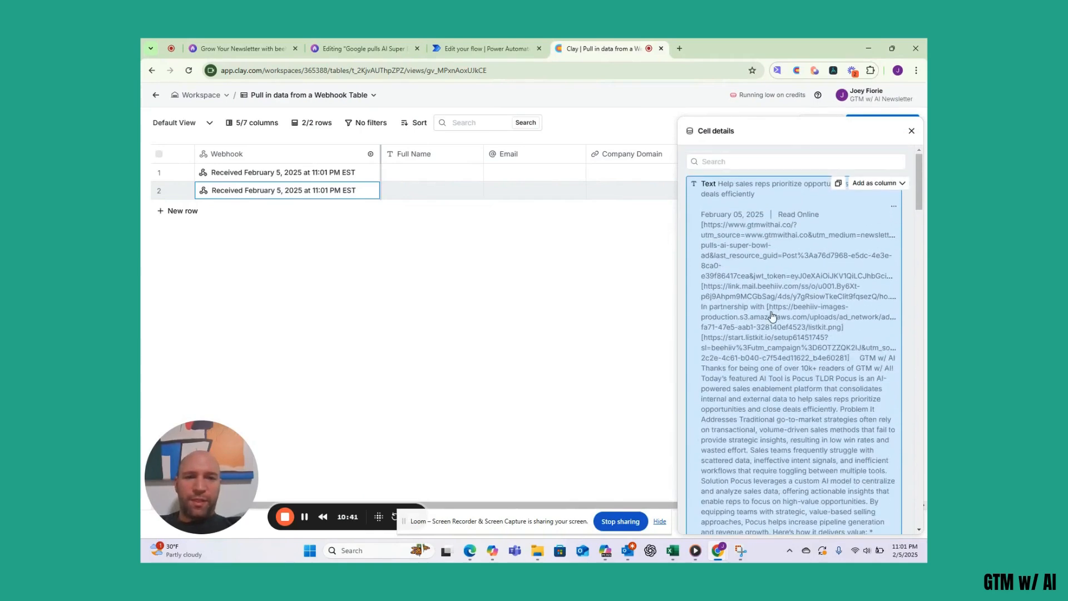
pyautogui.click(893, 186)
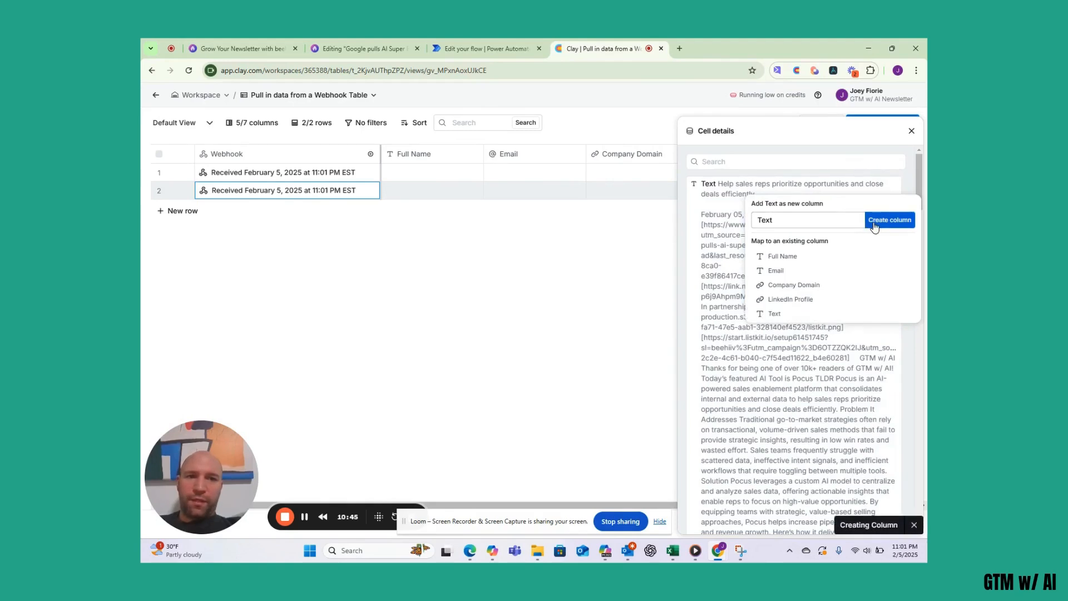
pyautogui.click(874, 220)
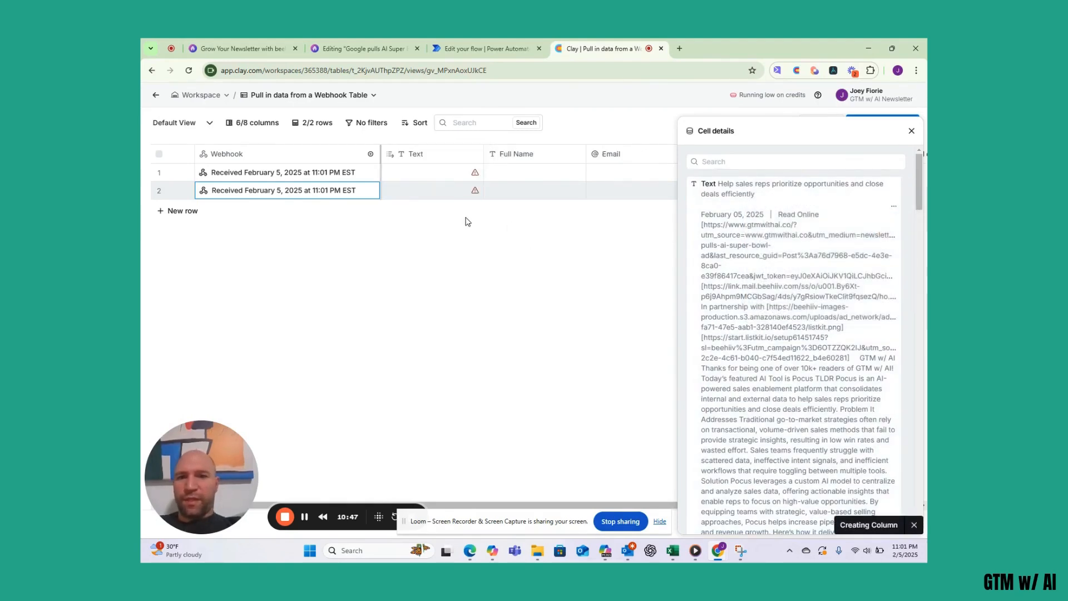
pyautogui.moveTo(474, 193)
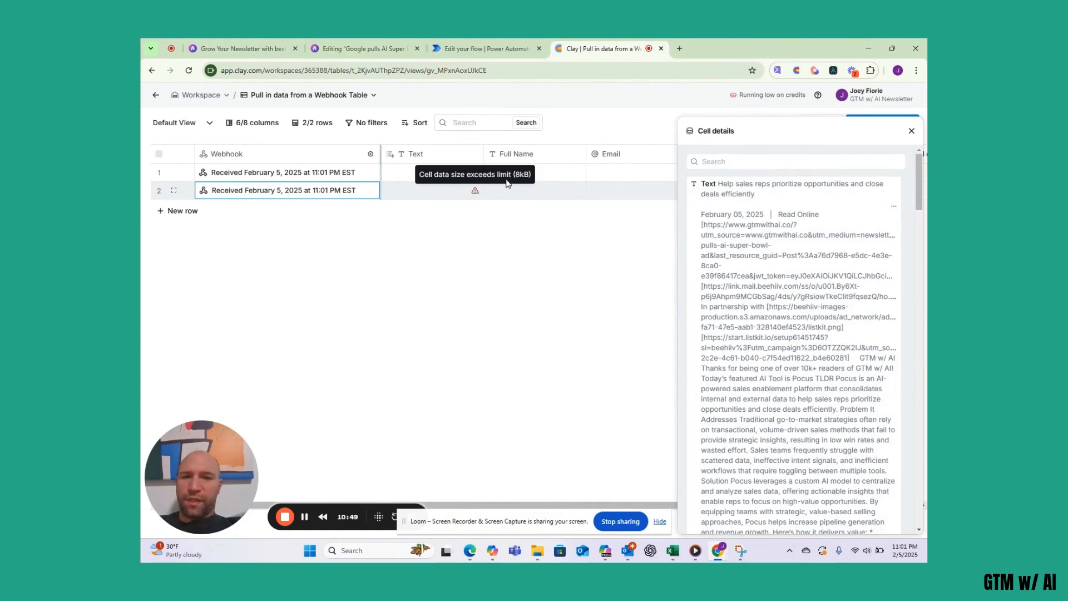
pyautogui.click(911, 131)
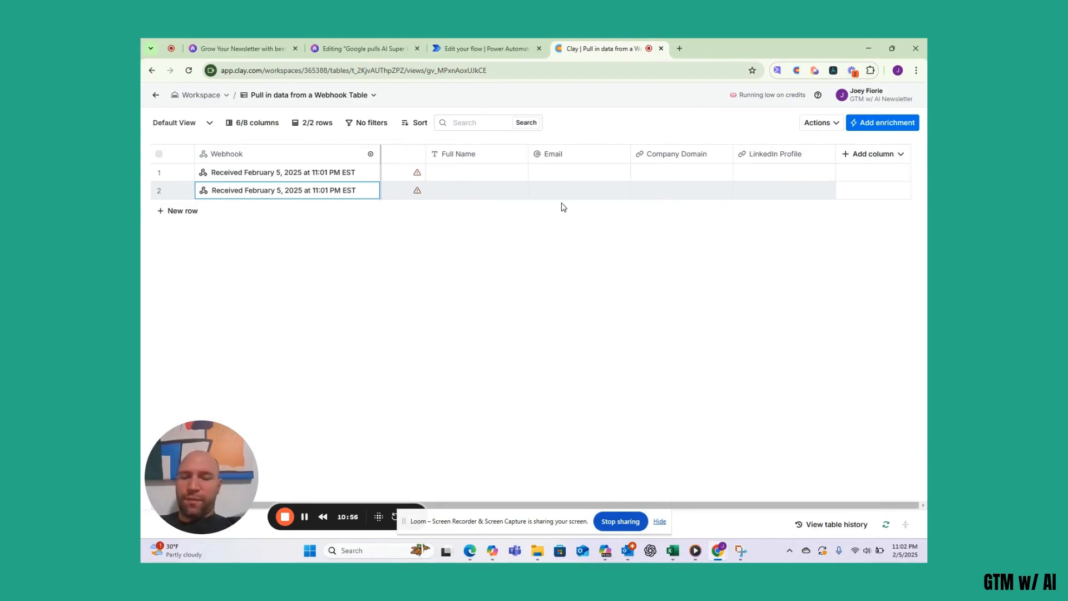
# - Add a formula column generated from 'Get the first 500 words from' the Webhook text field
pyautogui.click(893, 159)
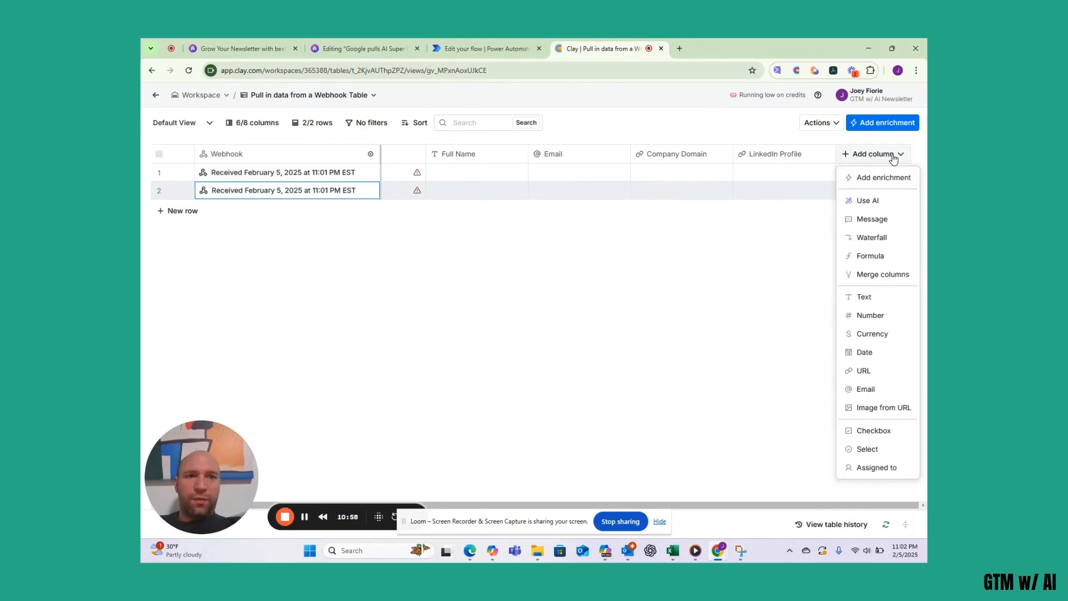
pyautogui.click(884, 260)
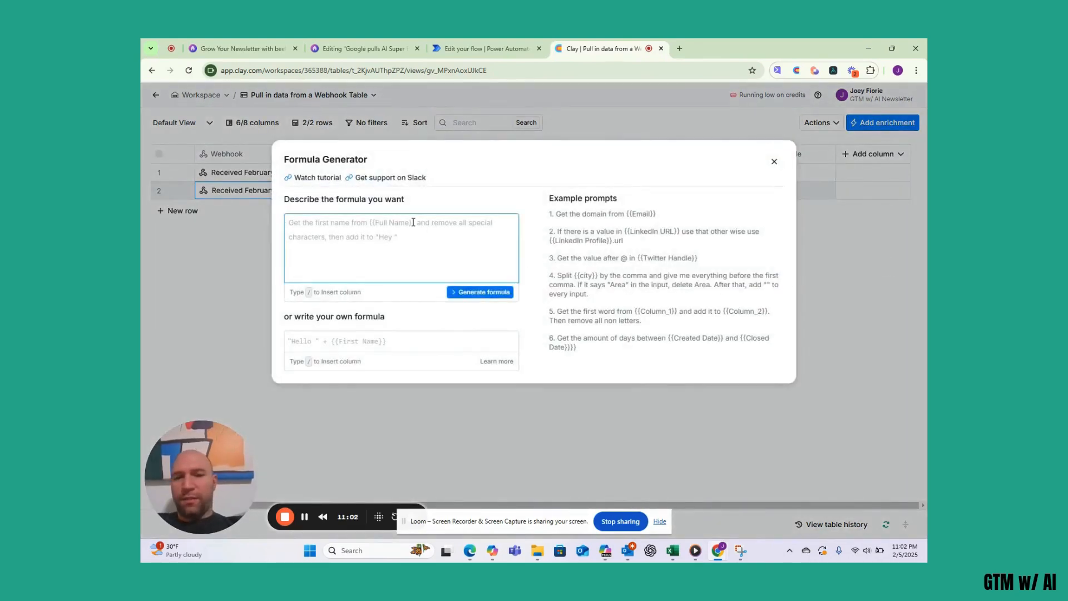
pyautogui.write('Get the first 5')
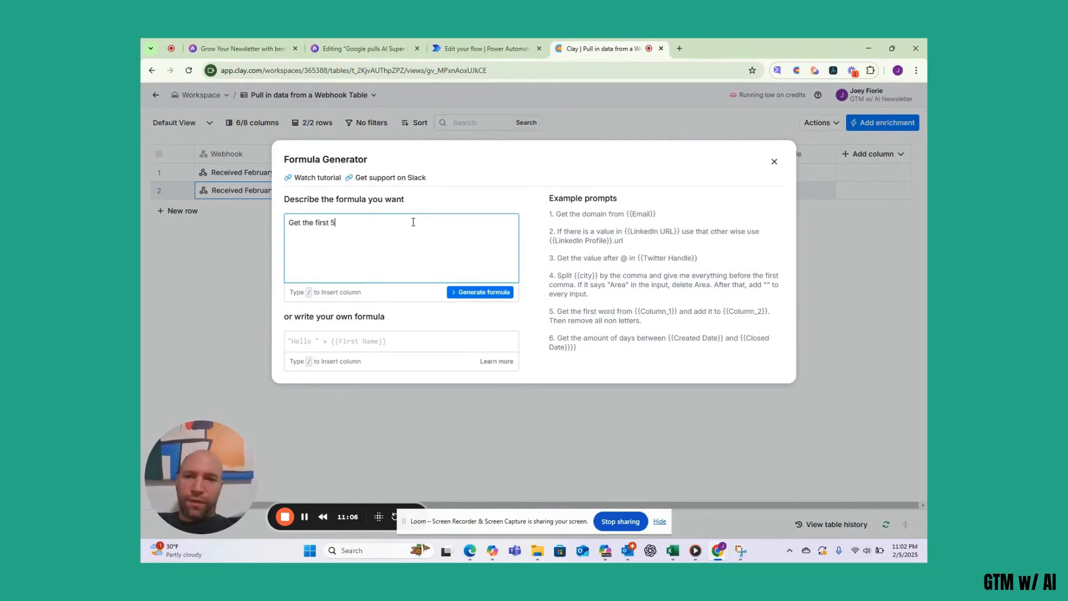
pyautogui.write('00 words from')
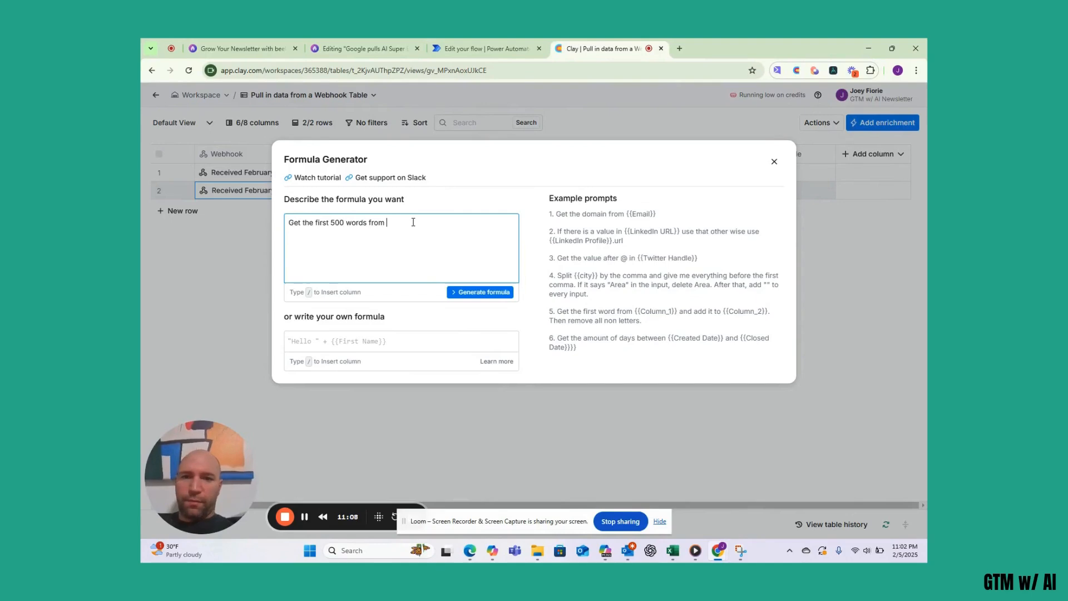
pyautogui.write(' /')
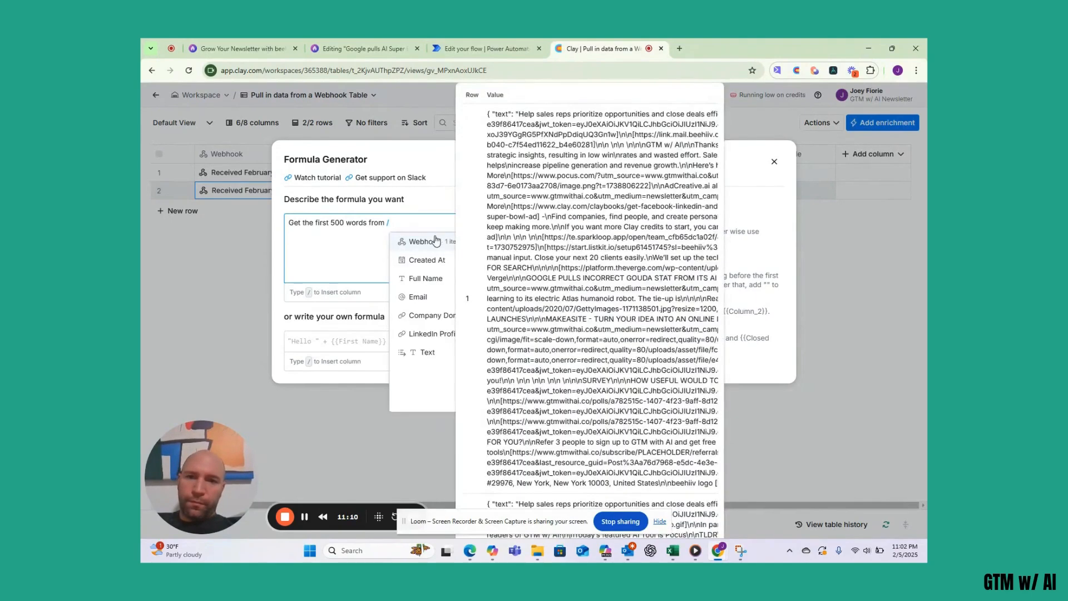
pyautogui.click(441, 243)
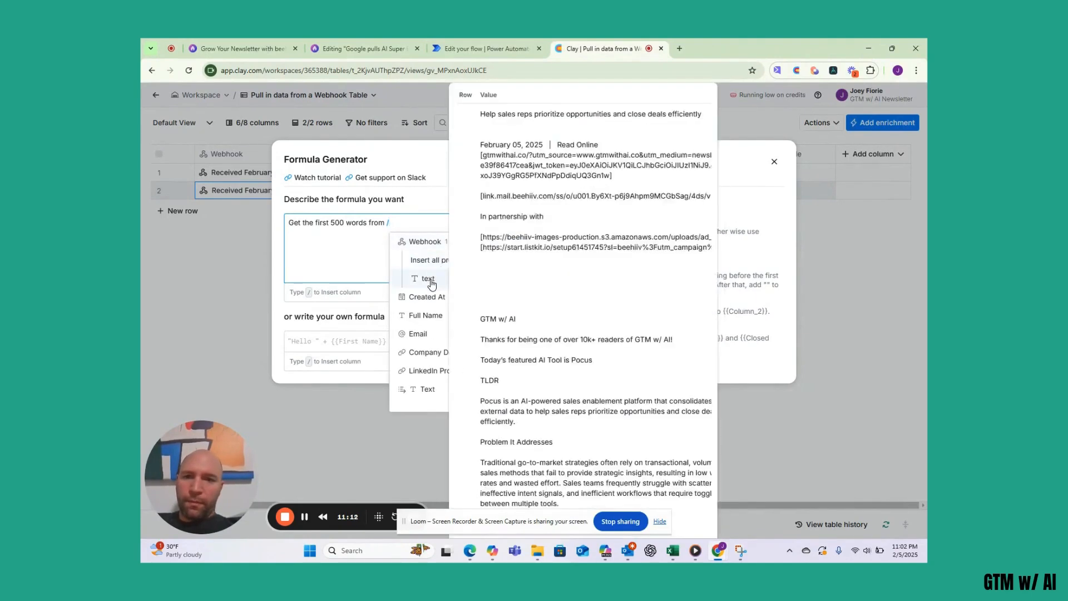
pyautogui.click(428, 278)
pyautogui.click(470, 293)
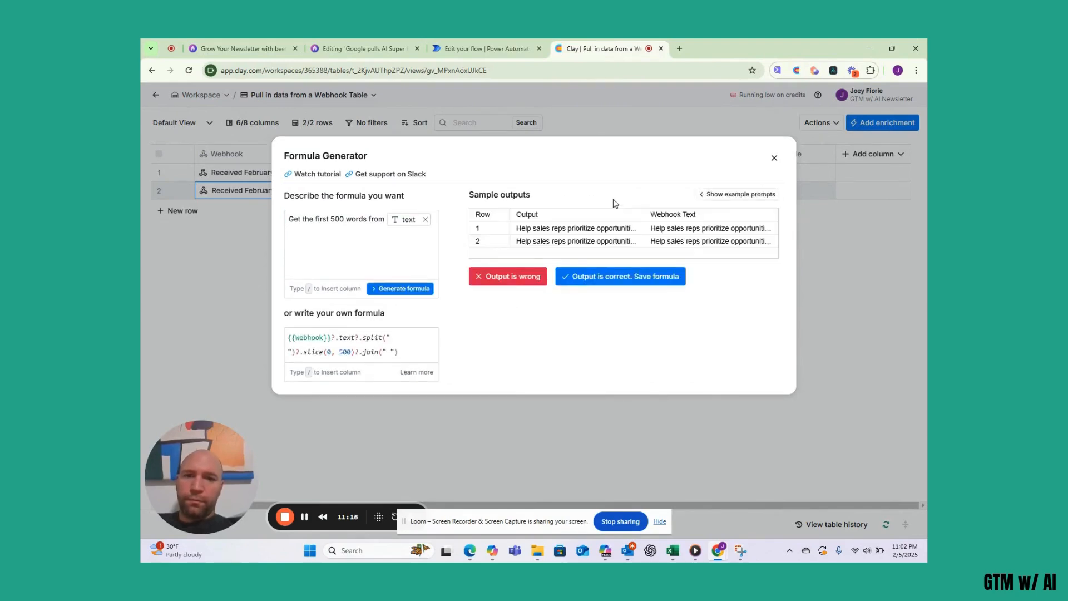
pyautogui.click(598, 278)
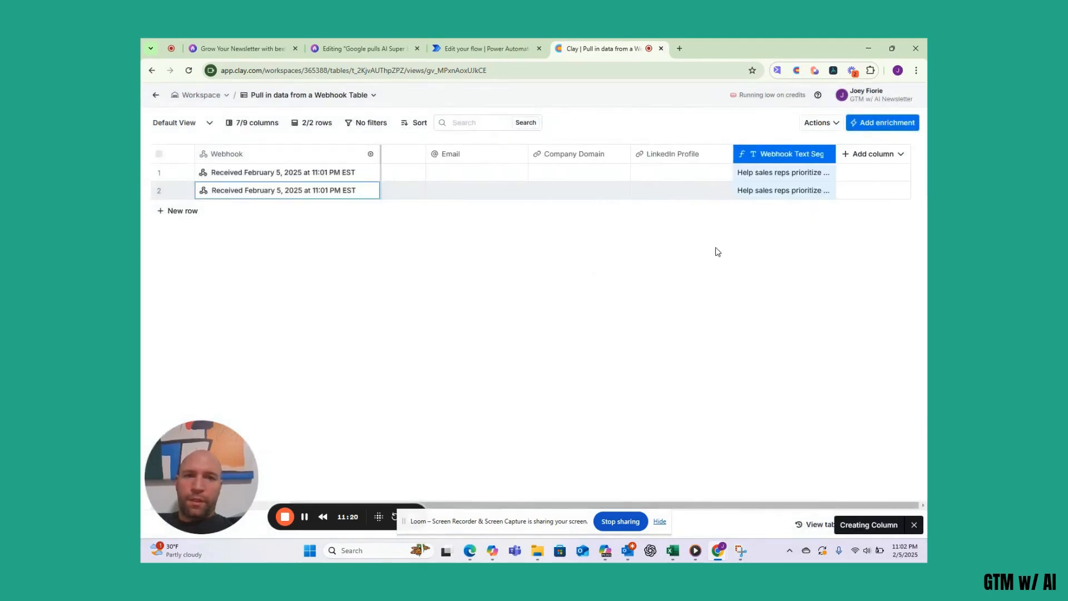
# - Expand row 2's Webhook Text Segment cell and read through the full trimmed text
pyautogui.click(766, 194)
pyautogui.click(767, 193)
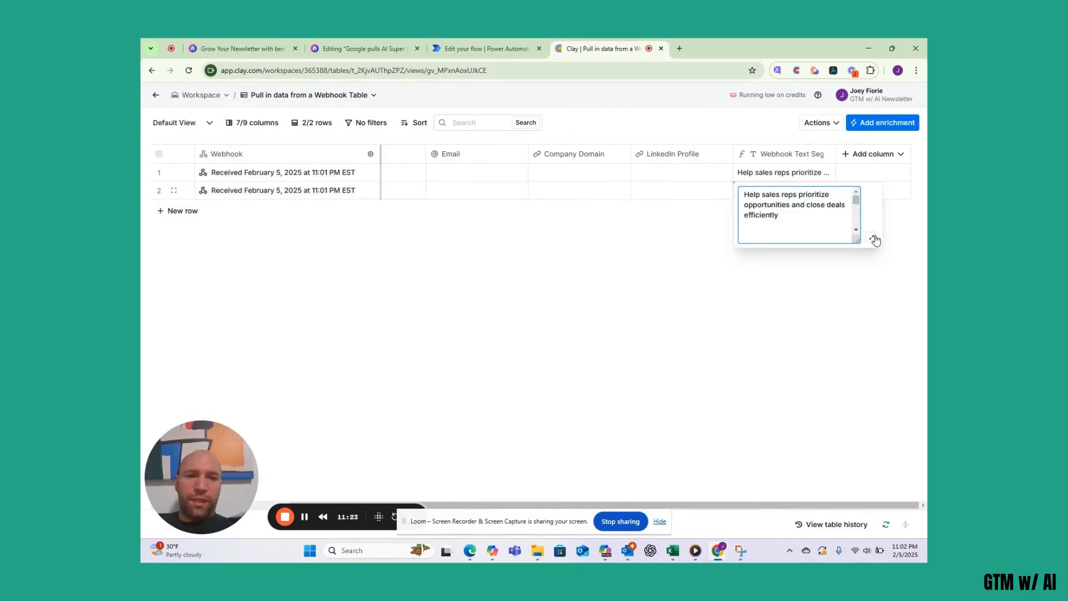
pyautogui.click(870, 238)
pyautogui.scroll(-10, 618, 267)
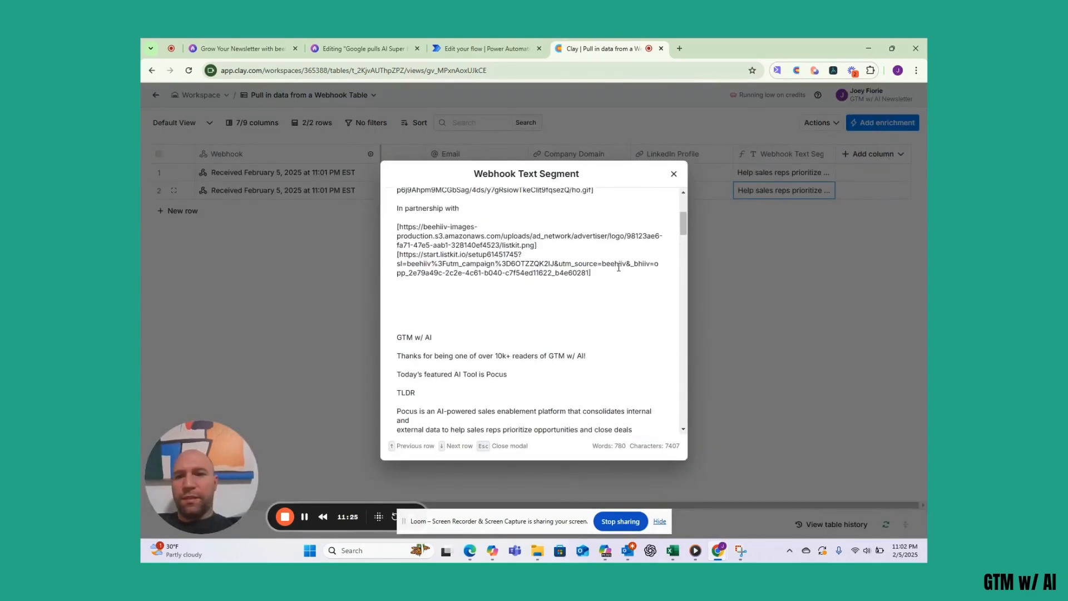
pyautogui.scroll(-5, 618, 267)
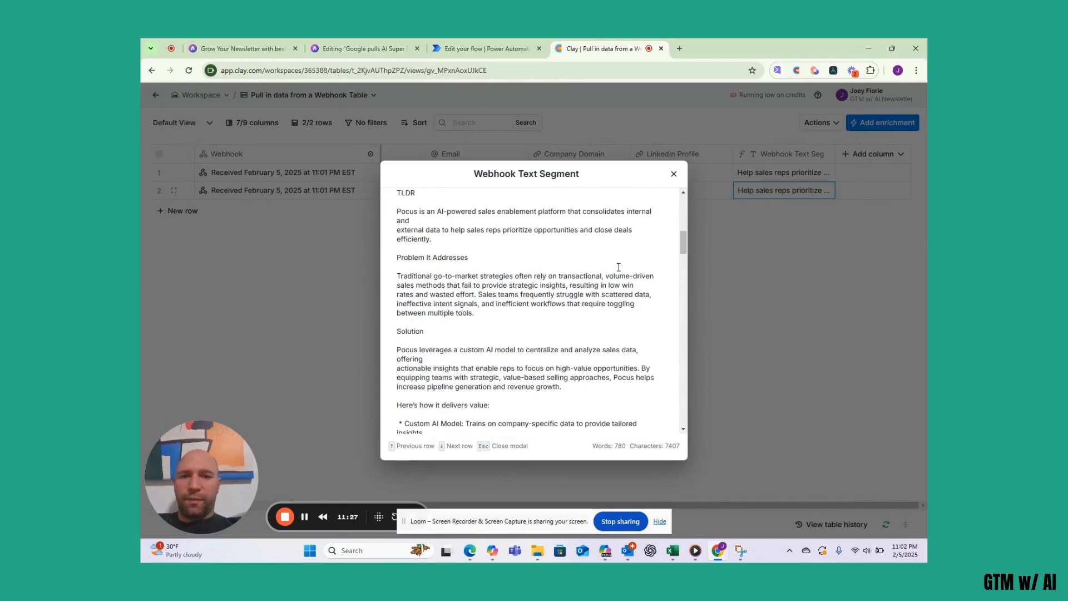
pyautogui.scroll(-3, 618, 268)
pyautogui.scroll(10, 618, 267)
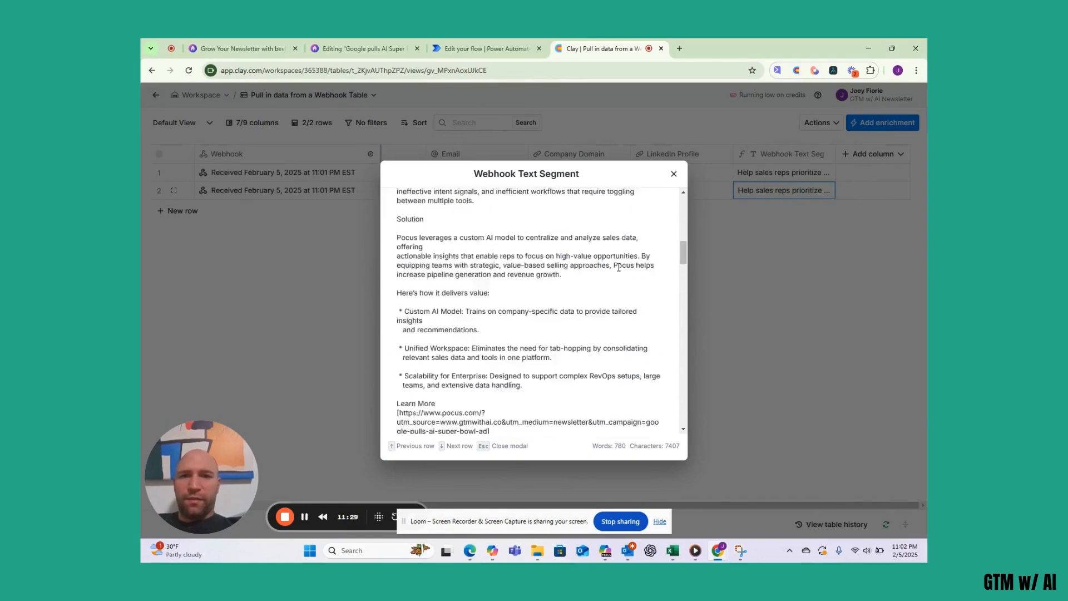
pyautogui.click(674, 173)
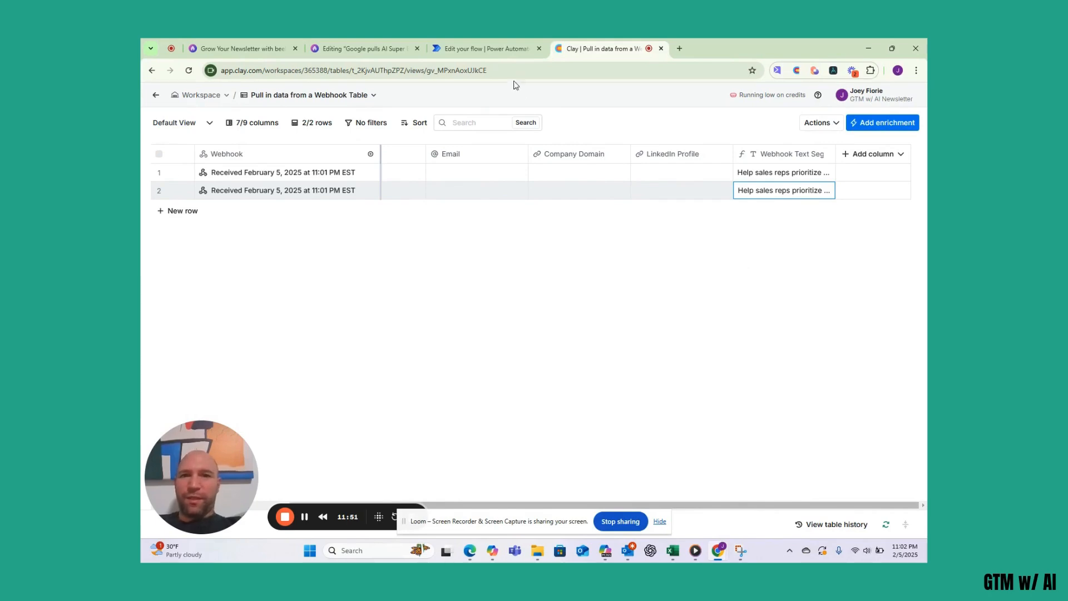
pyautogui.click(488, 47)
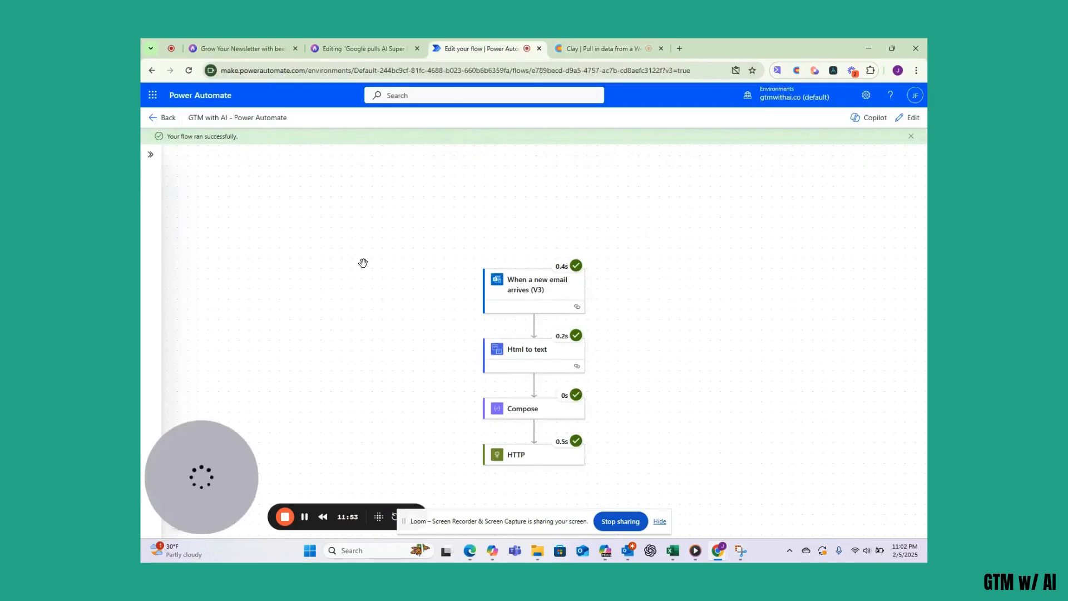
# - Review the successful four-step flow run on the Power Automate canvas
pyautogui.scroll(-2, 363, 263)
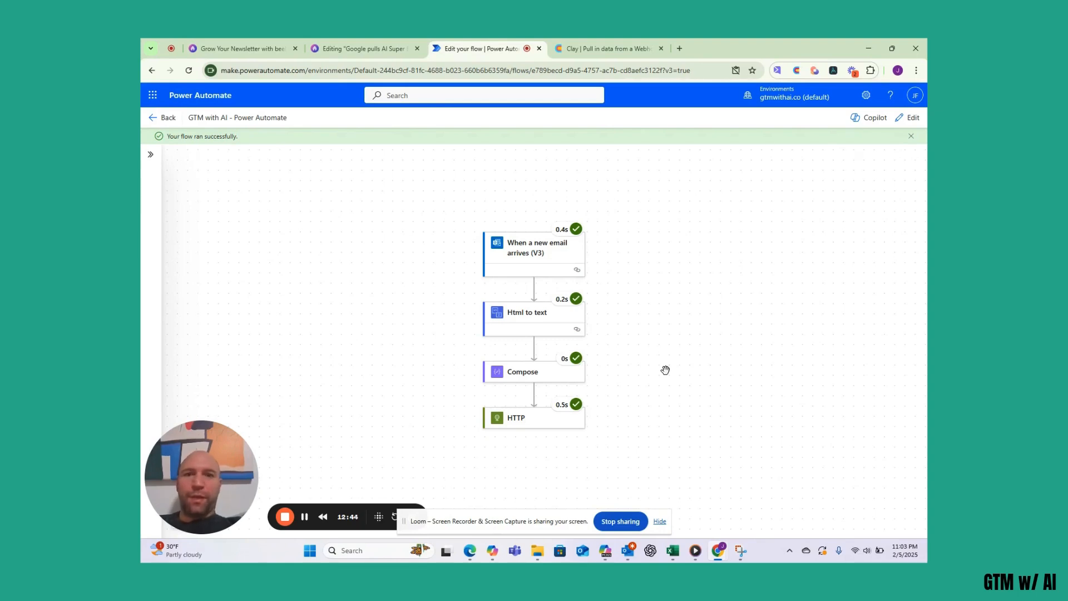
pyautogui.click(584, 49)
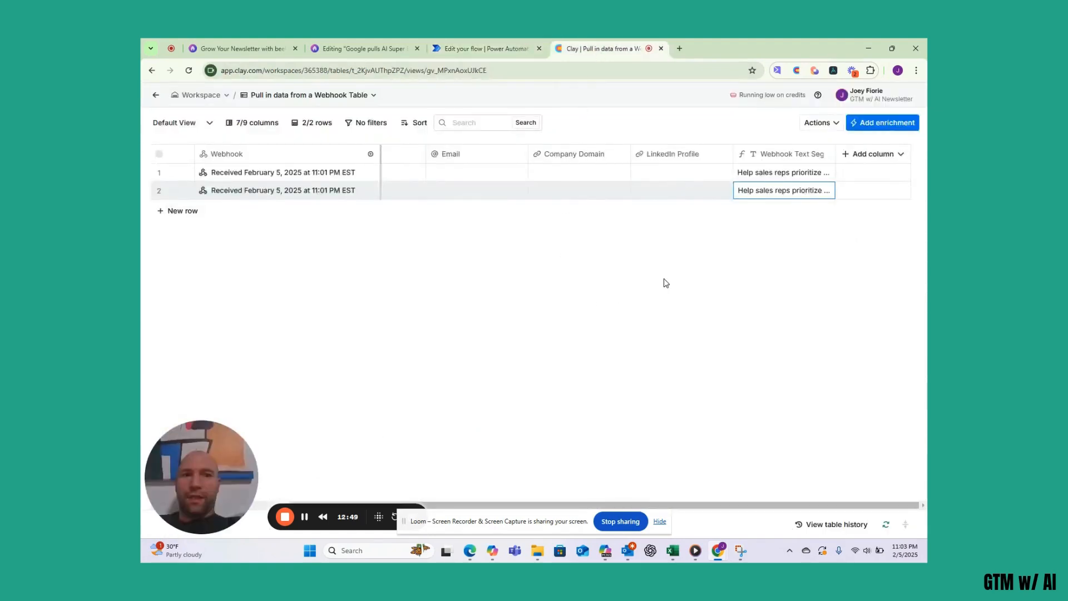